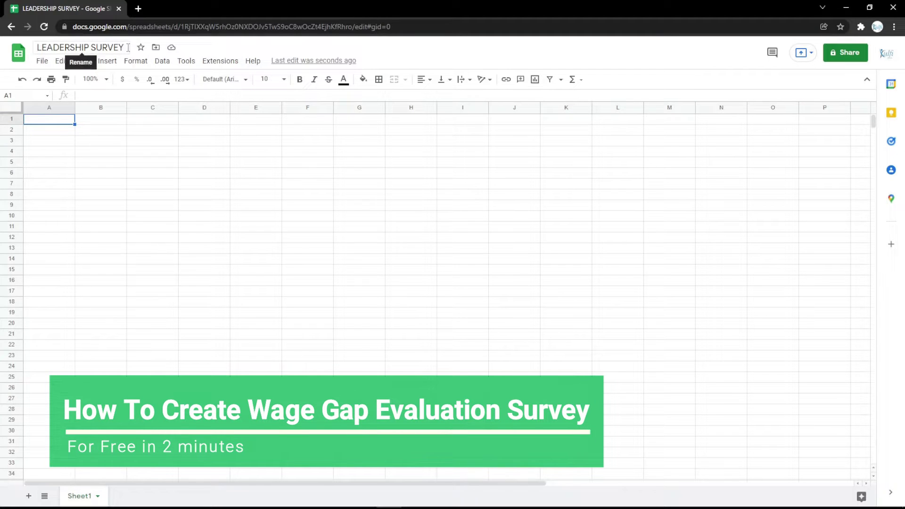
Search the Kulfi Forms templates for "wage" and load the Wage Gap Evaluation Survey template into the spreadsheet.
left_click(218, 61)
mouse_move(292, 166)
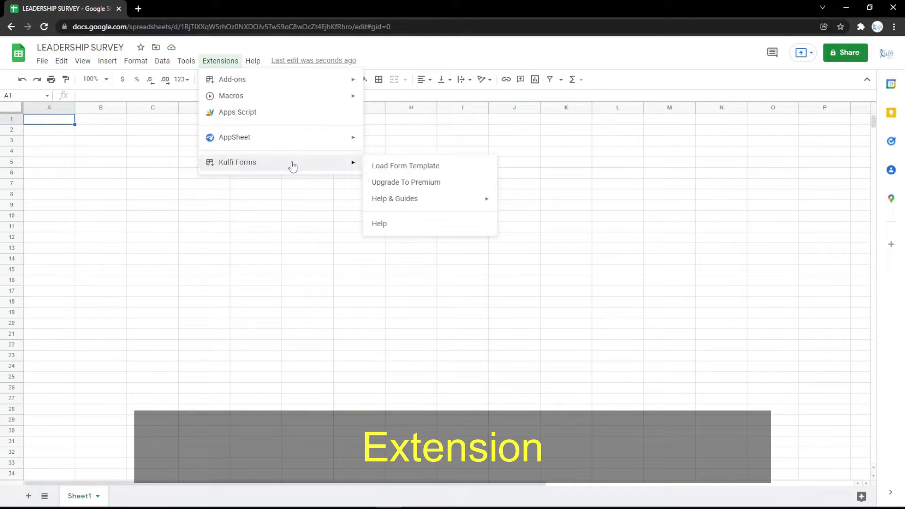
left_click(399, 168)
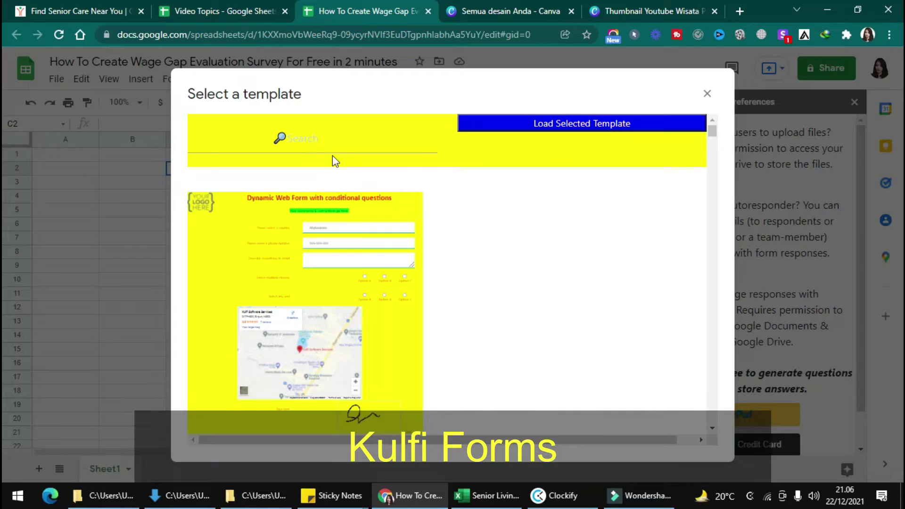
left_click(313, 141)
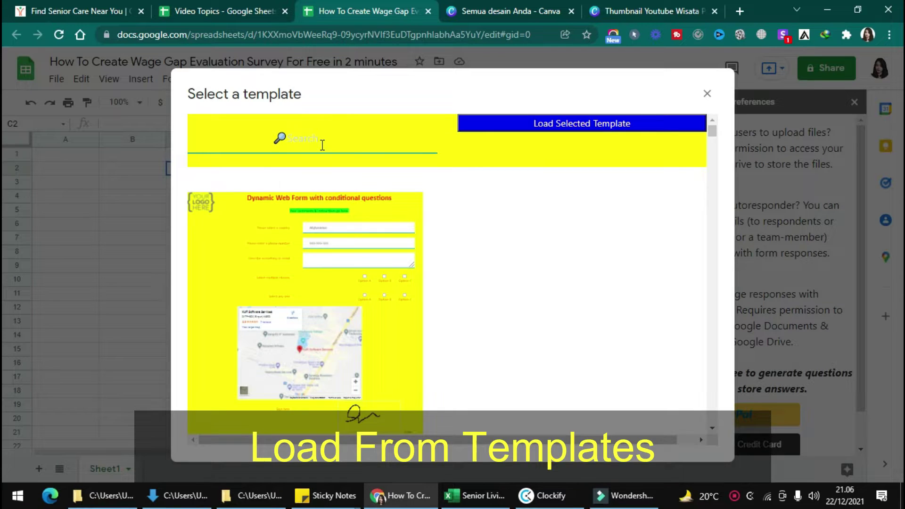
type("wage")
left_click(313, 170)
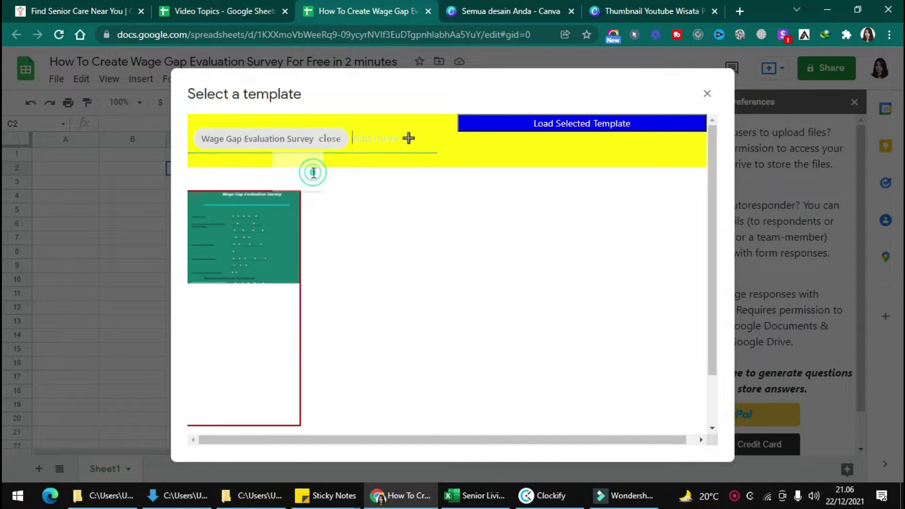
left_click(560, 127)
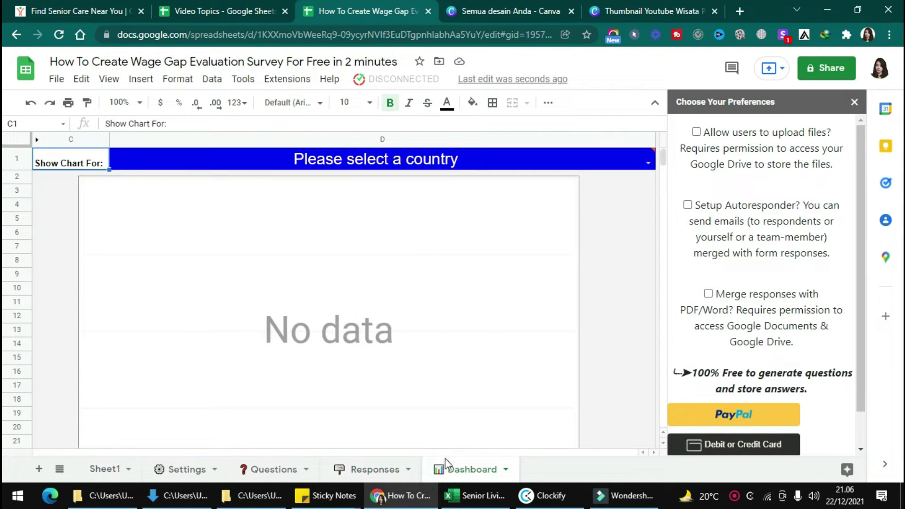
Reload the spreadsheet, run the Kulfi Forms script and authorize the unverified app's access to the Google account.
left_click(59, 34)
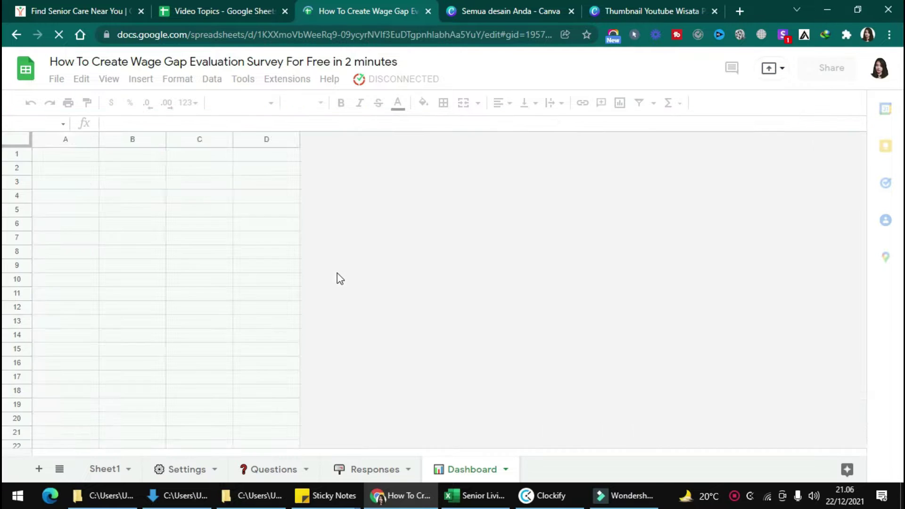
left_click(380, 80)
left_click(378, 105)
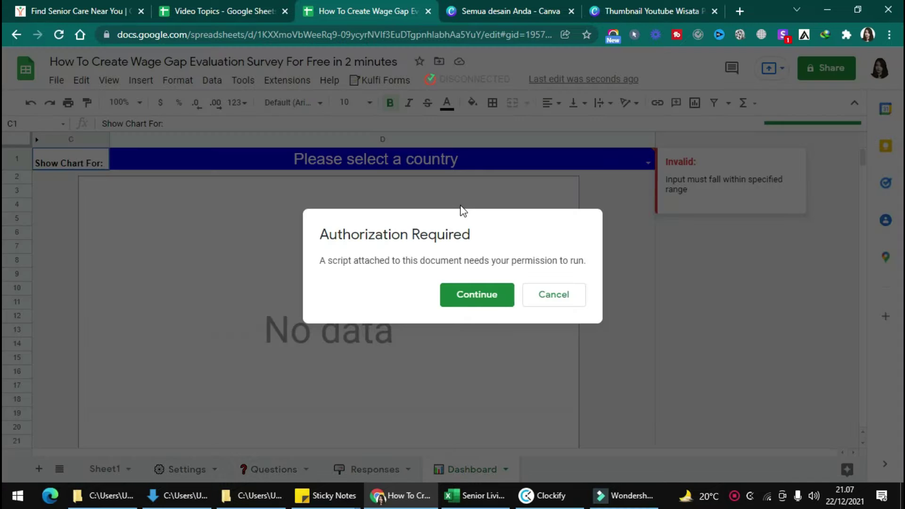
left_click(470, 295)
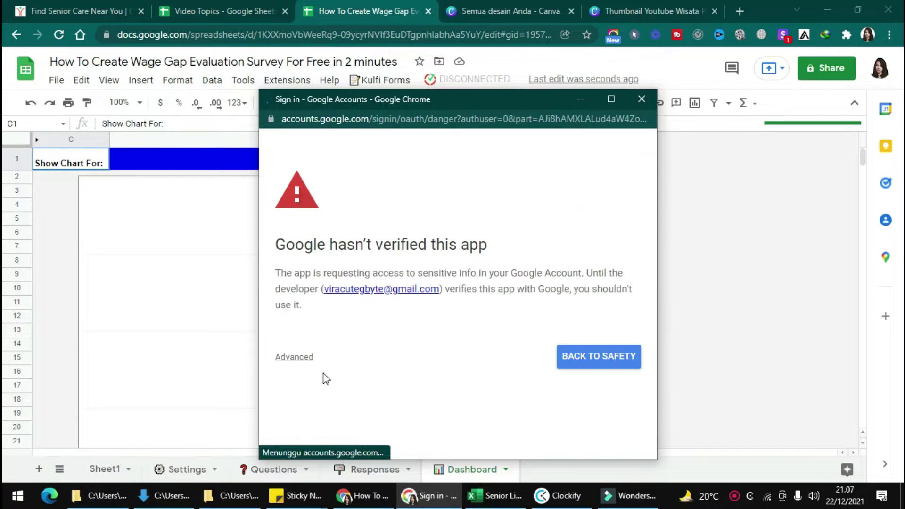
left_click(300, 357)
left_click(311, 391)
scroll(549, 382, "down", 4)
left_click(542, 371)
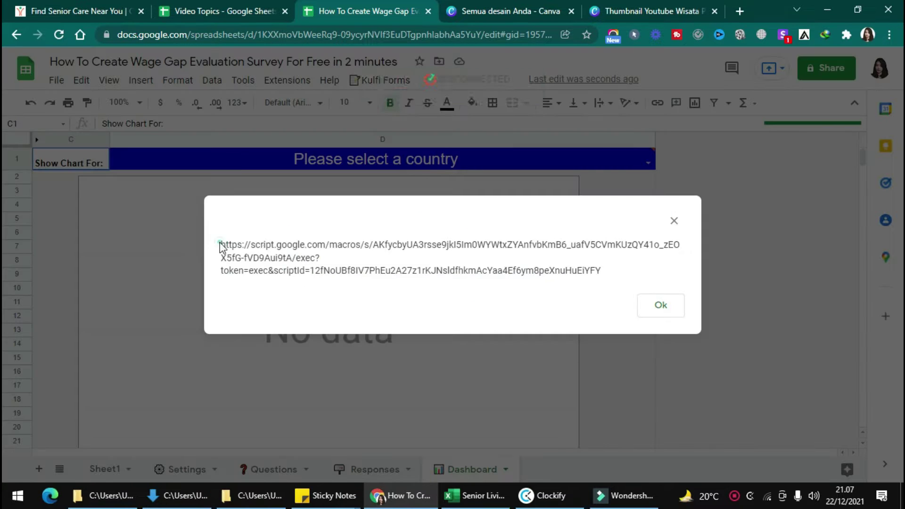
Copy the generated web form URL and open it in a new browser tab.
left_click_drag(220, 245, 604, 275)
left_click(608, 274)
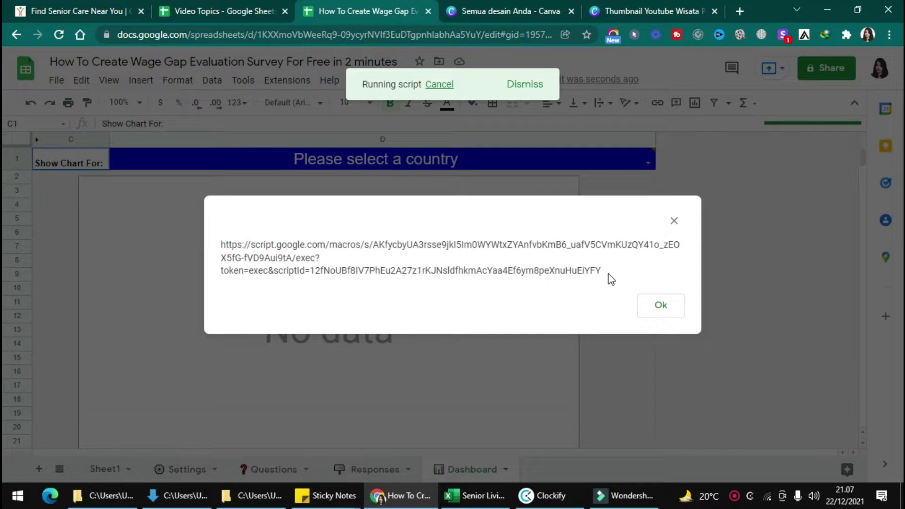
left_click_drag(220, 245, 654, 278)
key("ctrl+c")
left_click(737, 14)
key("ctrl+v")
key("Return")
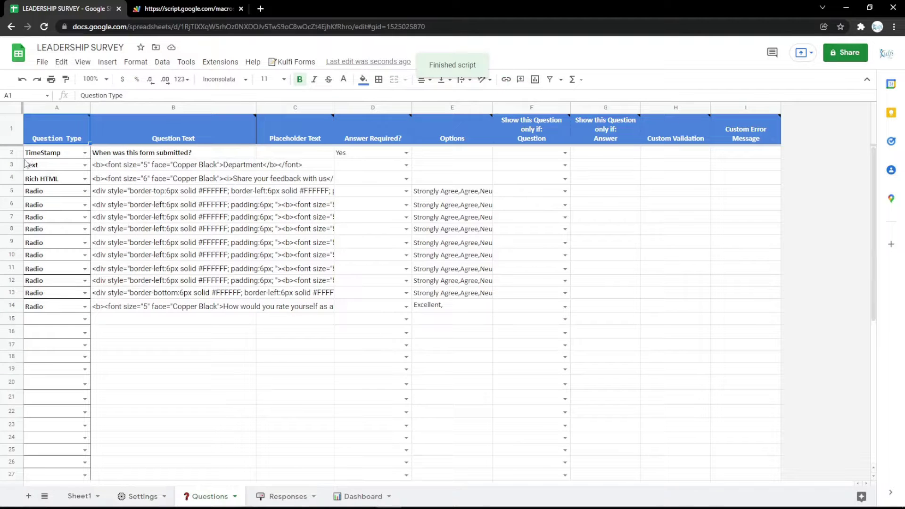
Insert a row above the Department question on the Questions sheet and set its question type to Text.
left_click(14, 165)
right_click(14, 165)
left_click(33, 249)
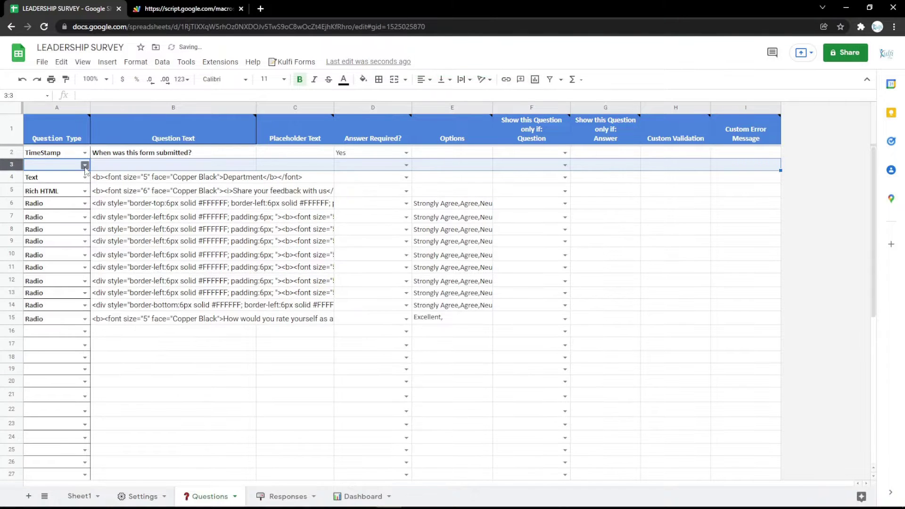
left_click(85, 165)
left_click(55, 205)
Copy the Department question text into row 3, change its label to Name, and reload the web form.
left_click(151, 179)
key("ctrl+c")
left_click(157, 165)
key("ctrl+v")
double_click(234, 165)
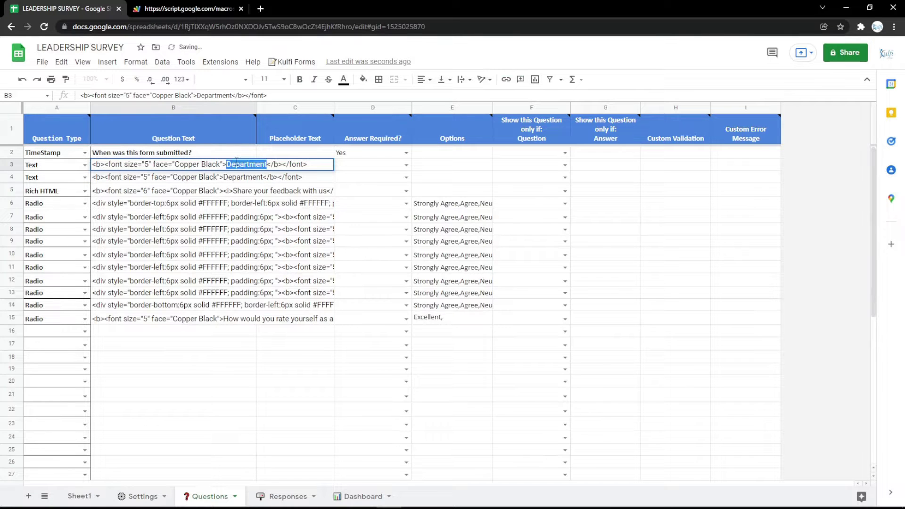
key("Return")
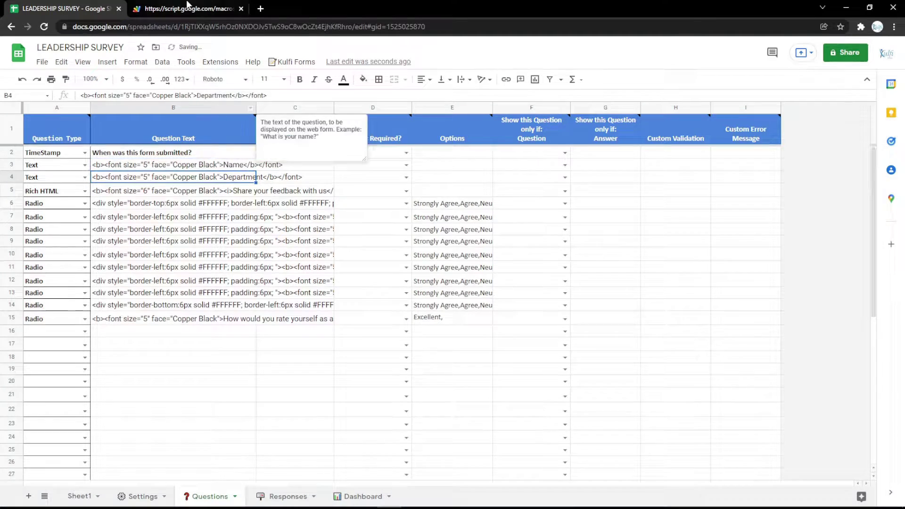
left_click(187, 8)
key("F5")
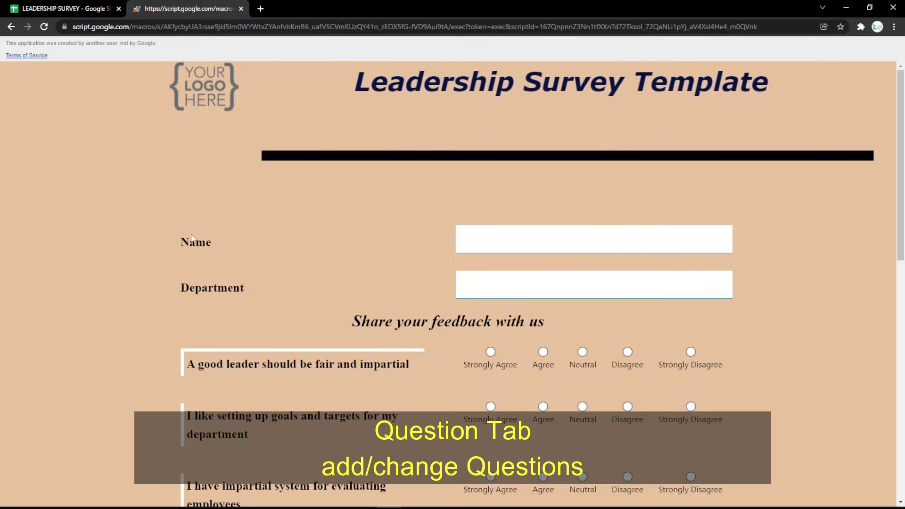
Change the row 3 question to type Email with the label Email, and reload the web form.
left_click(76, 4)
left_click(84, 165)
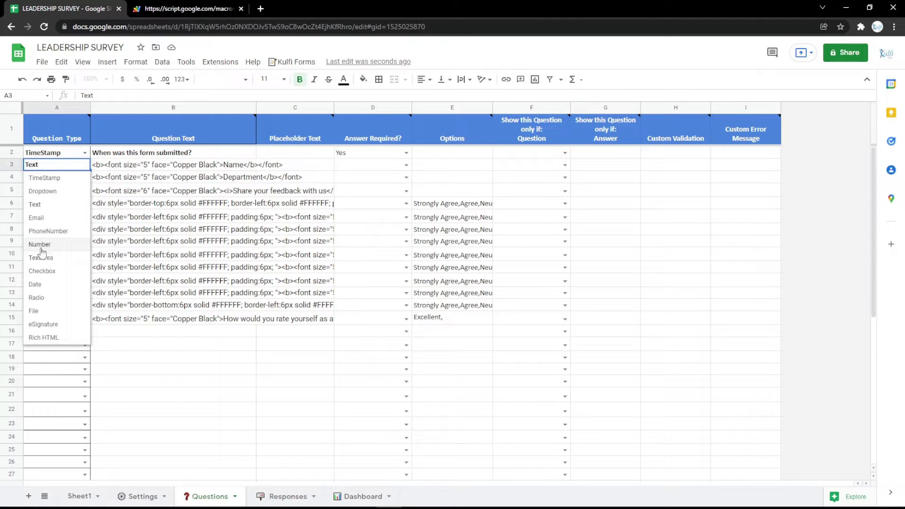
left_click(36, 218)
double_click(244, 164)
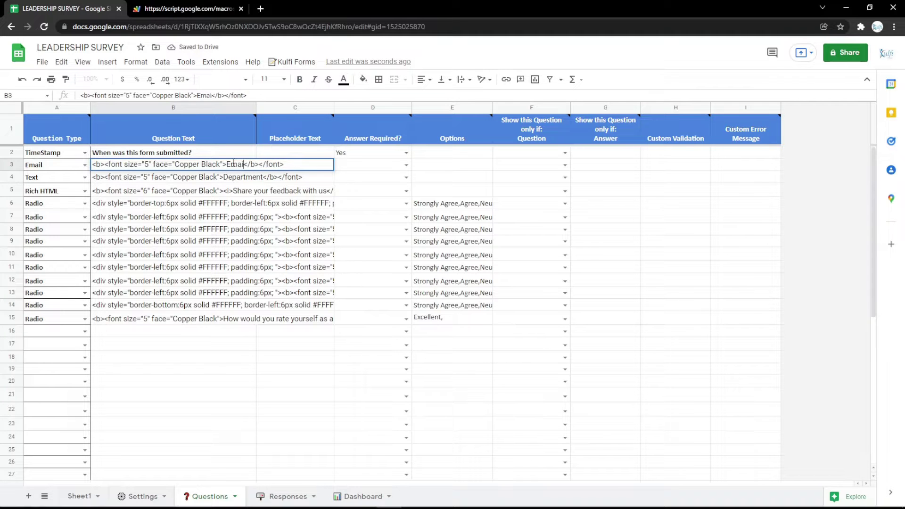
type("l")
key("Return")
key("ctrl+Tab")
key("F5")
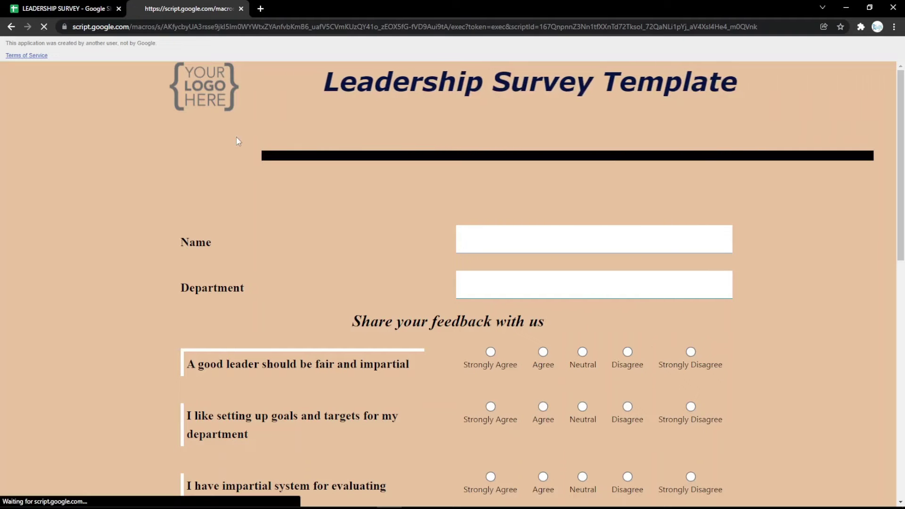
Change the row 3 question to type PhoneNumber with the label Phone Number, and reload the web form.
left_click(99, 4)
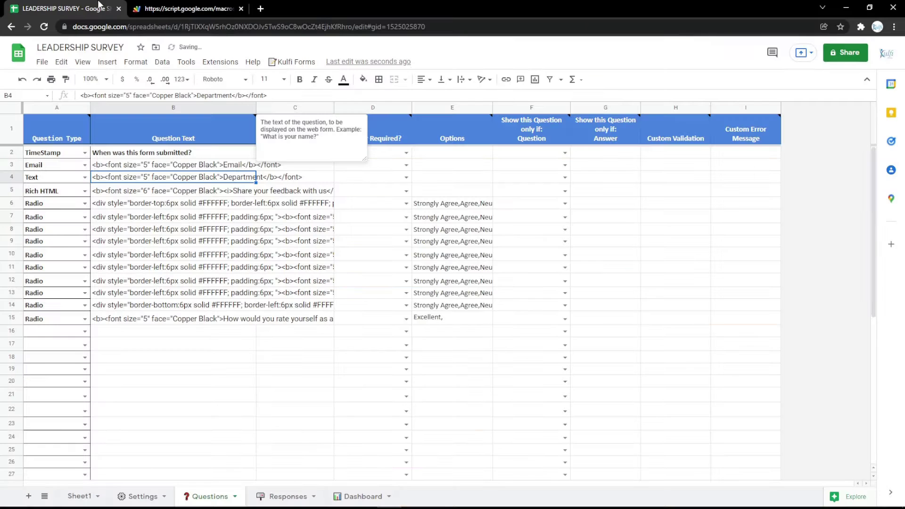
left_click(85, 165)
left_click(47, 231)
left_click(196, 168)
double_click(241, 165)
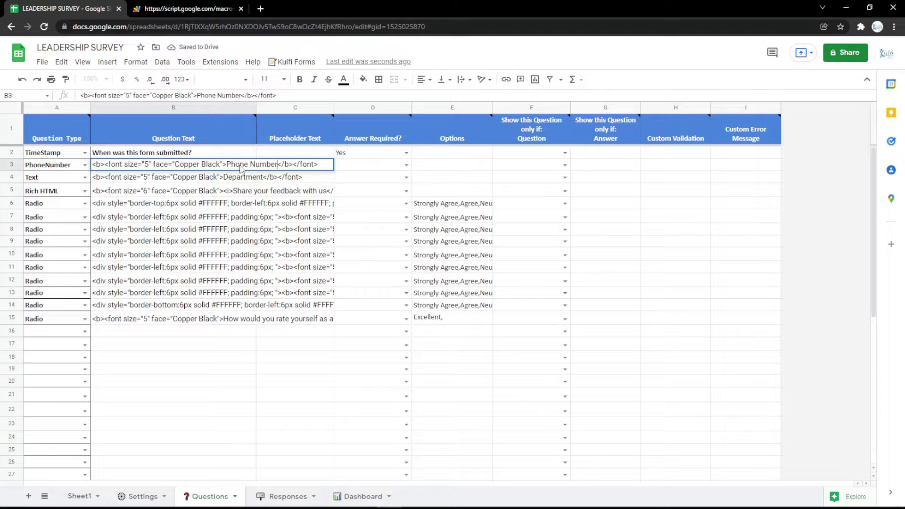
key("Return")
left_click(190, 7)
key("F5")
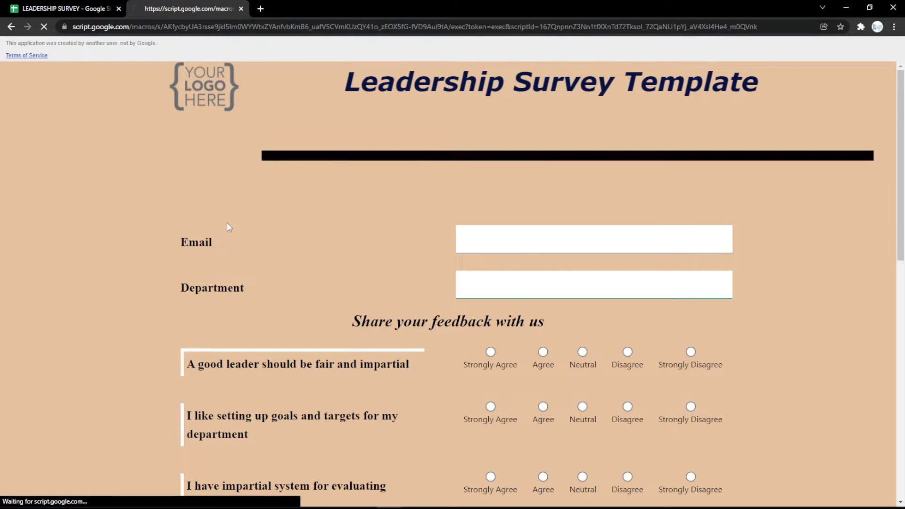
key("ctrl+shift+Tab")
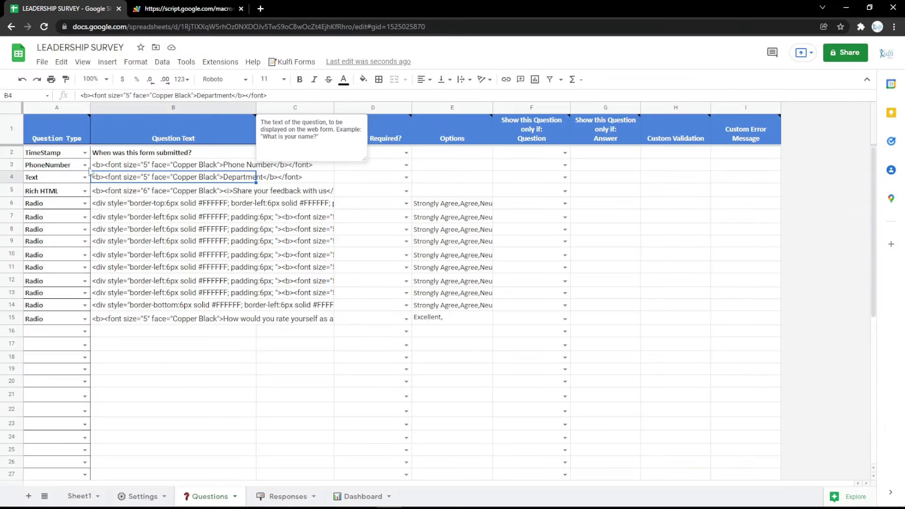
left_click(85, 165)
left_click(40, 244)
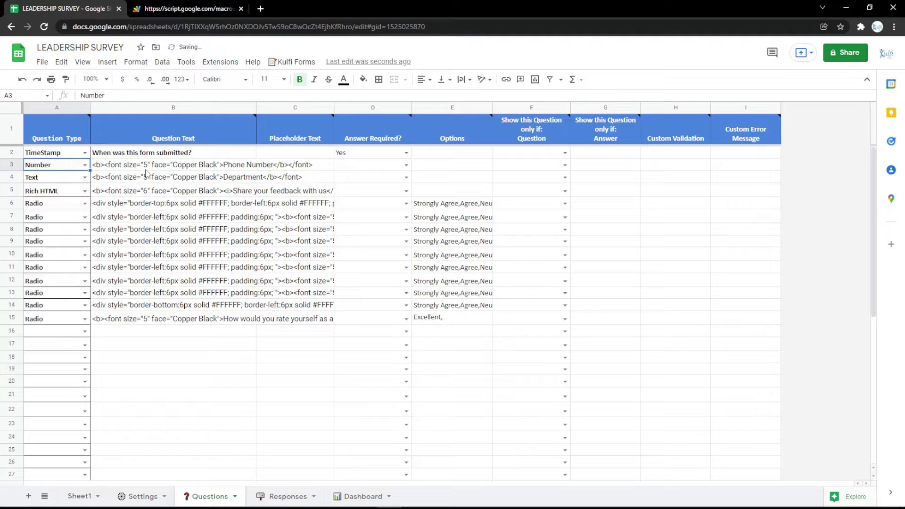
key("ctrl+z")
Change the row 3 question to type TextArea with the label Address, and reload the web form.
left_click(85, 165)
left_click(71, 258)
double_click(232, 161)
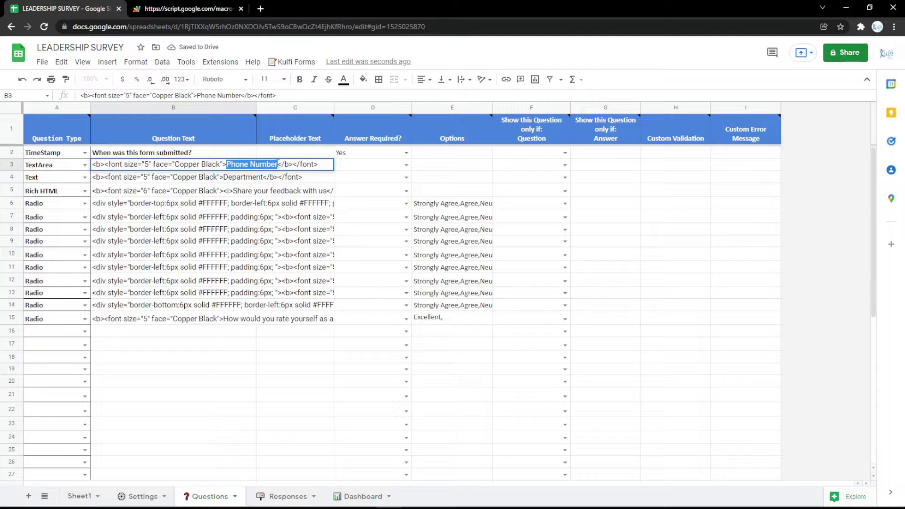
type("s")
key("Return")
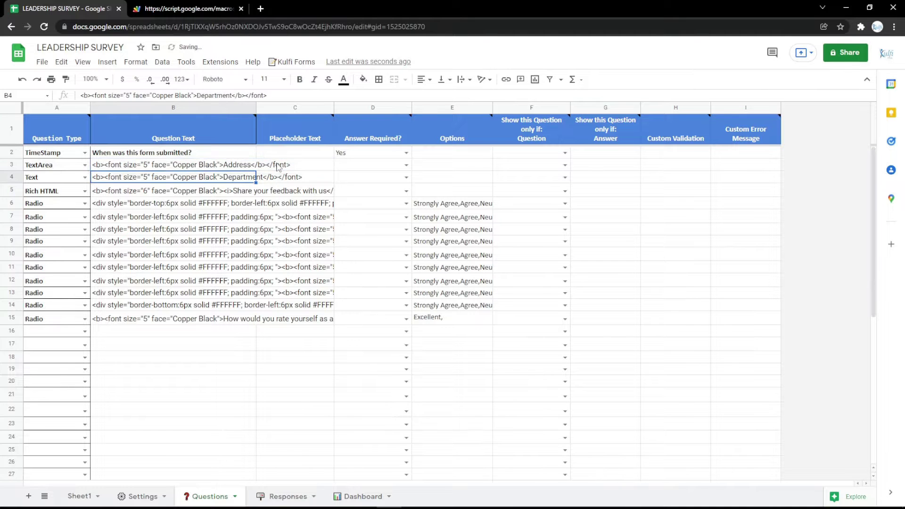
key("ctrl+Tab")
key("F5")
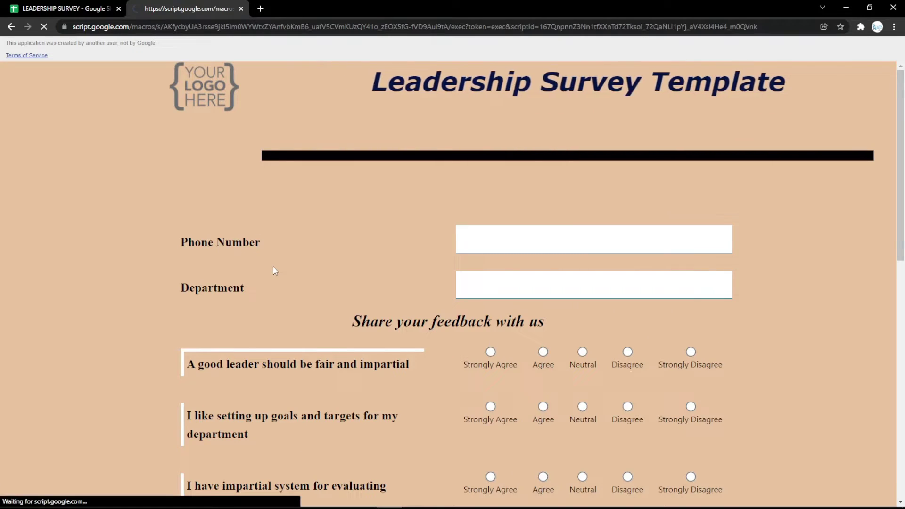
Change the row 3 question to type Date with the label Date, and check its calendar picker on the reloaded form.
left_click(47, 7)
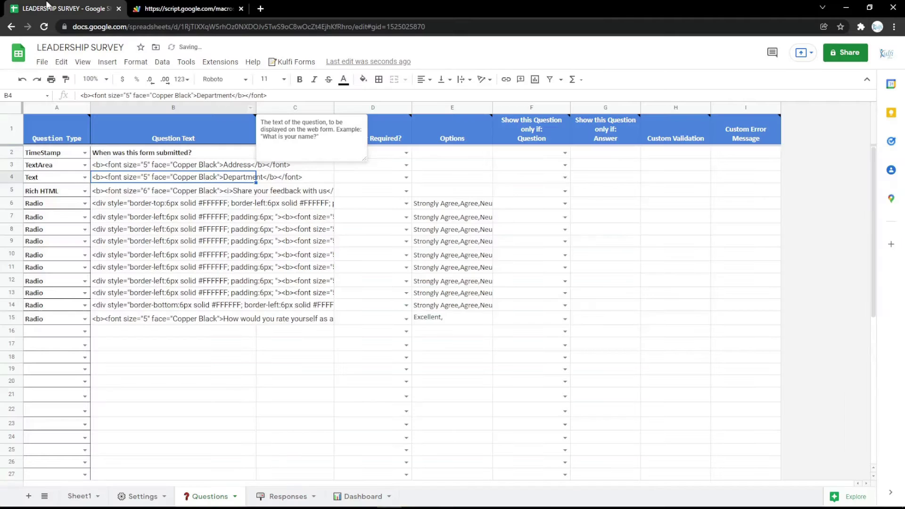
left_click(85, 165)
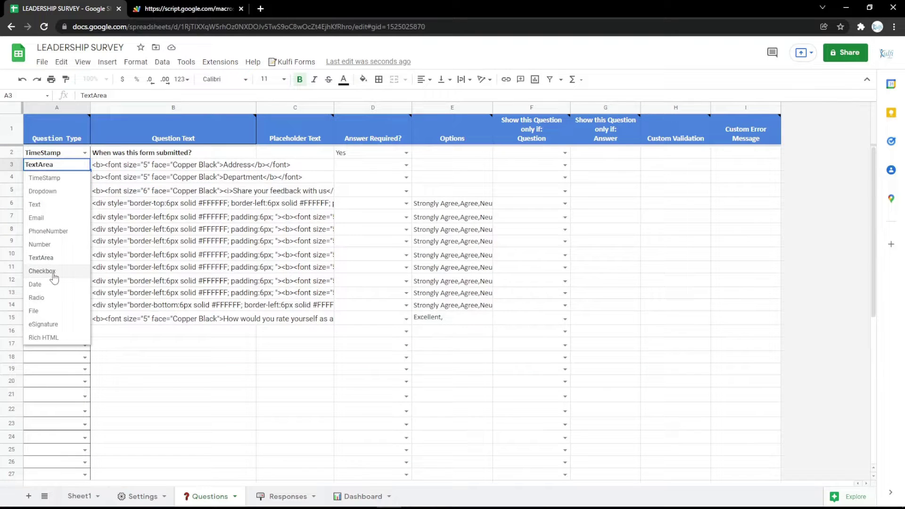
left_click(57, 273)
left_click(85, 165)
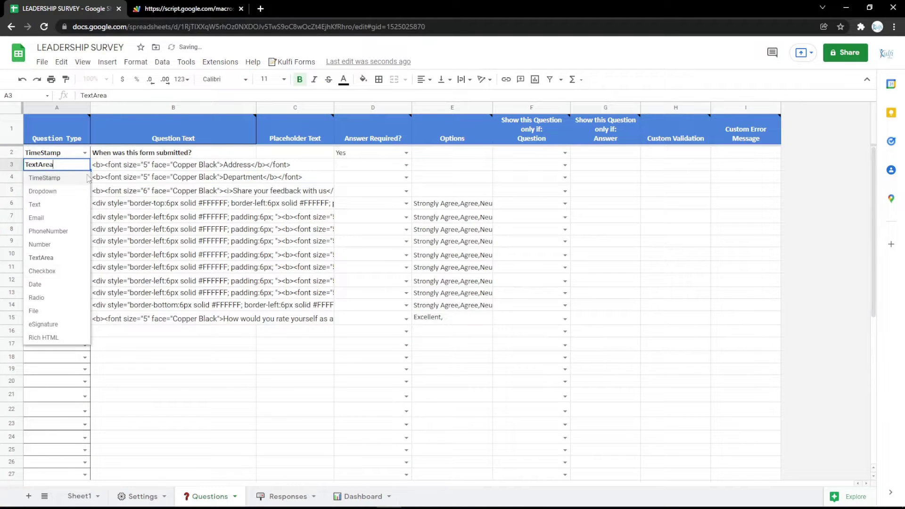
left_click(49, 284)
left_click(236, 164)
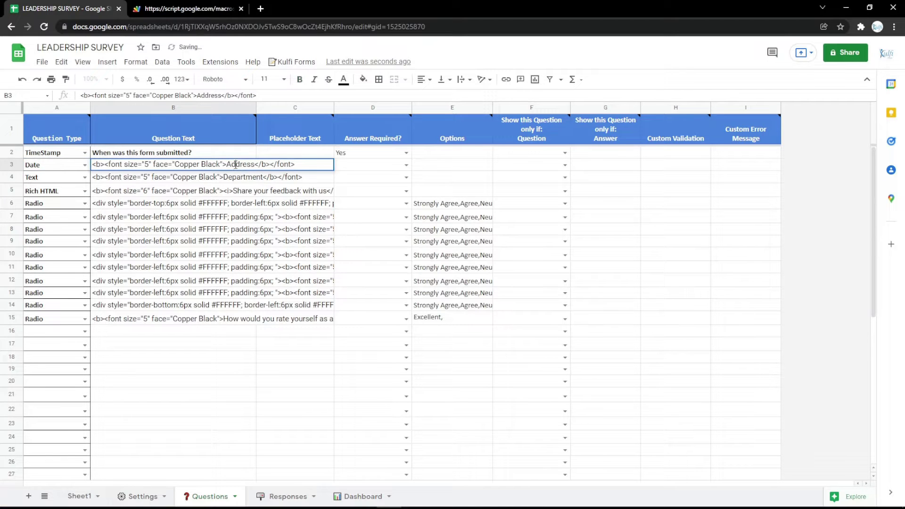
left_click(233, 211)
left_click(226, 6)
key("F5")
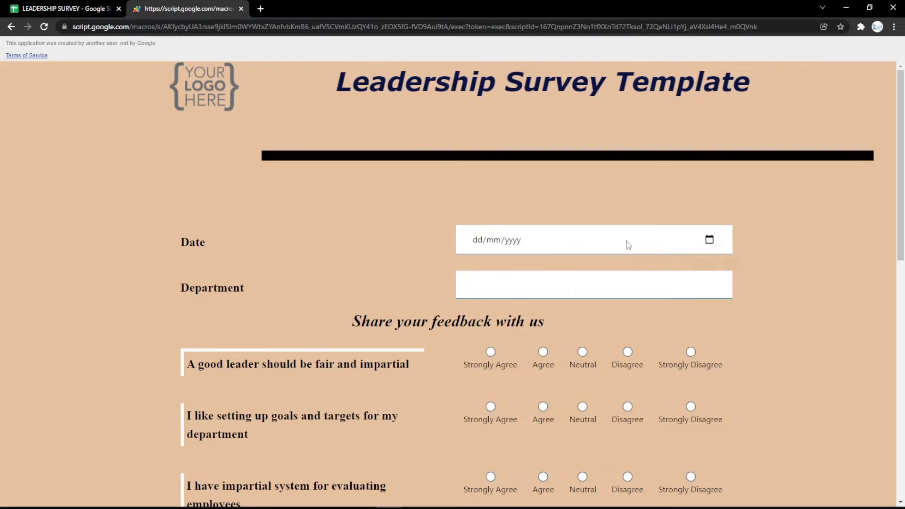
left_click(709, 240)
left_click(392, 216)
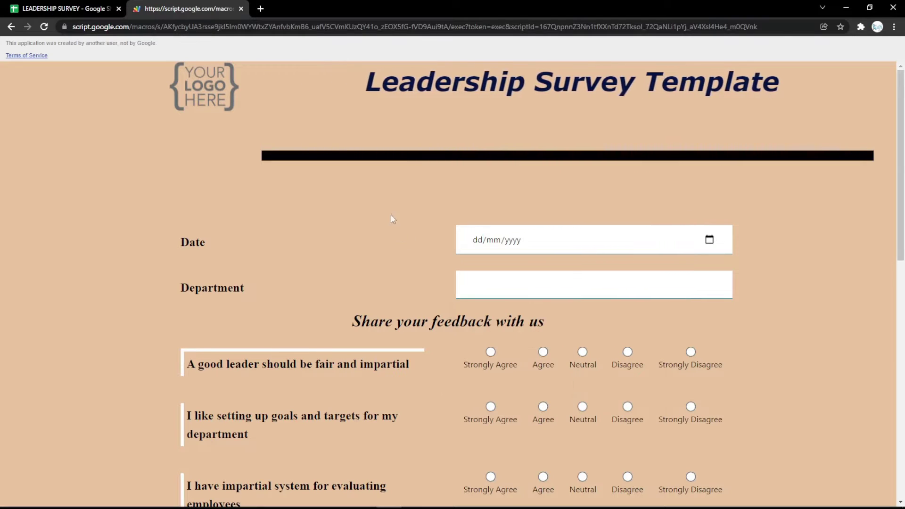
Change the row 3 question on the Questions sheet to type Radio with the label Gender.
left_click(9, 6)
left_click(85, 164)
left_click(37, 288)
double_click(181, 169)
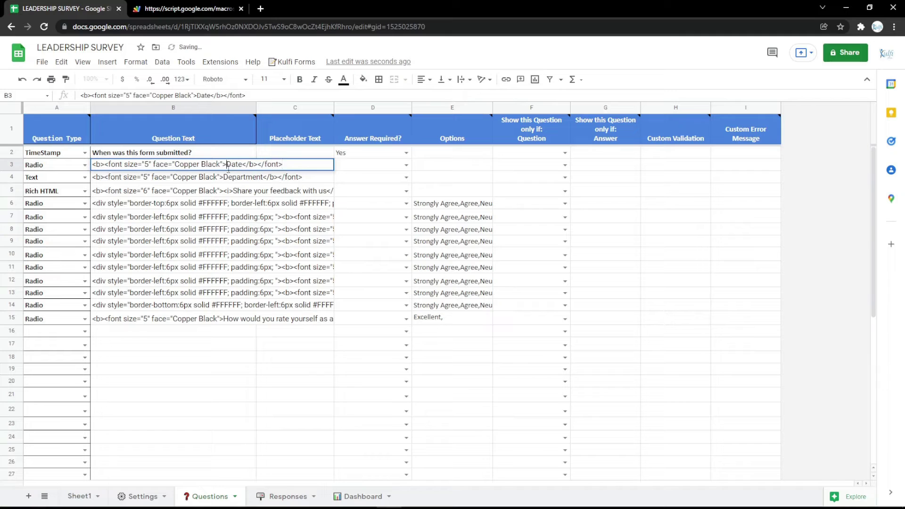
type("r")
key("Return")
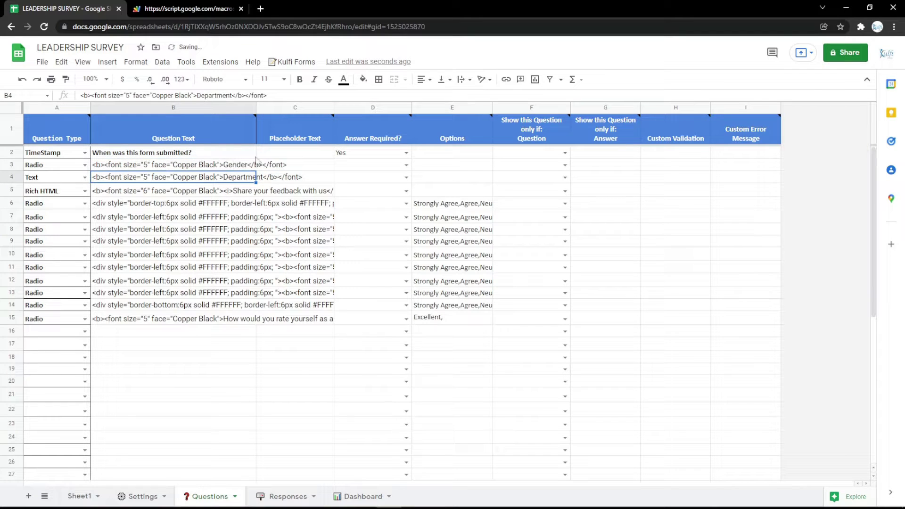
Enter "Male, Female" as the options of the Gender question and reload the web form.
left_click(420, 167)
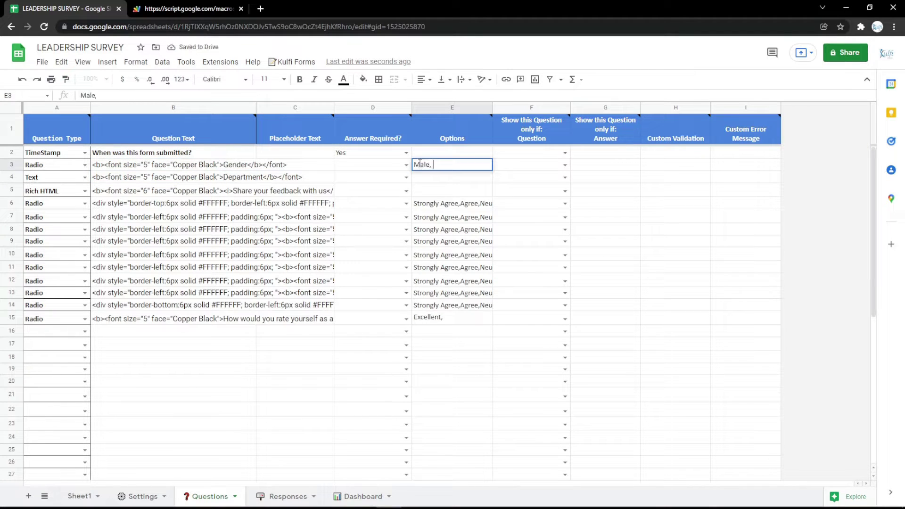
type("Male, Female")
key("Return")
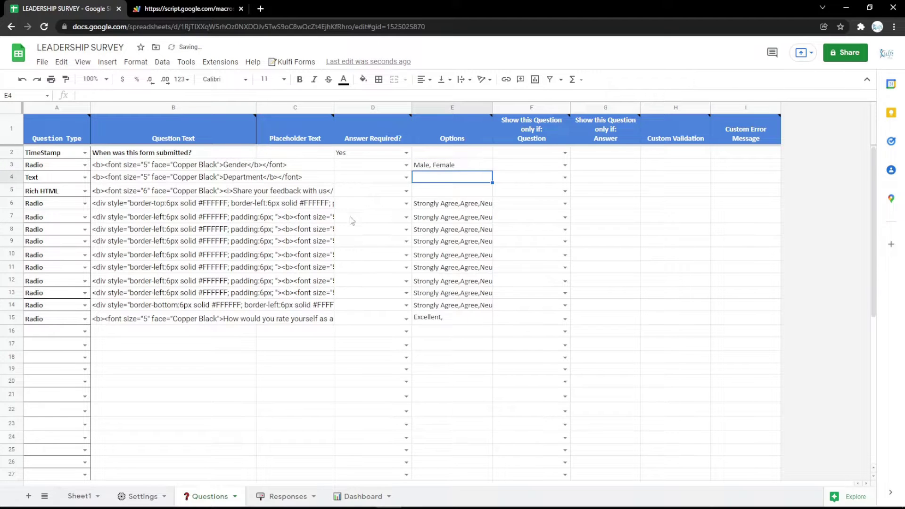
left_click(173, 8)
key("F5")
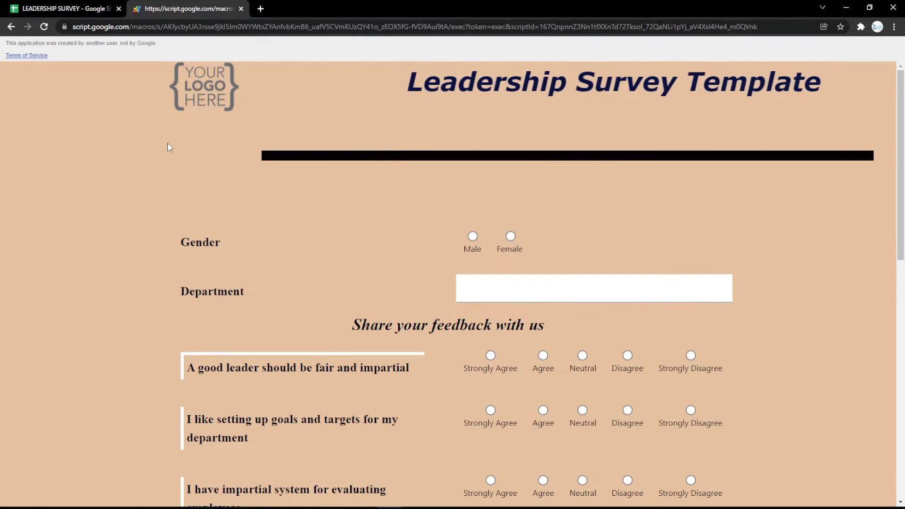
Change the row 3 question on the Questions sheet to type File with the label File, and clear its options.
left_click(92, 7)
left_click(85, 165)
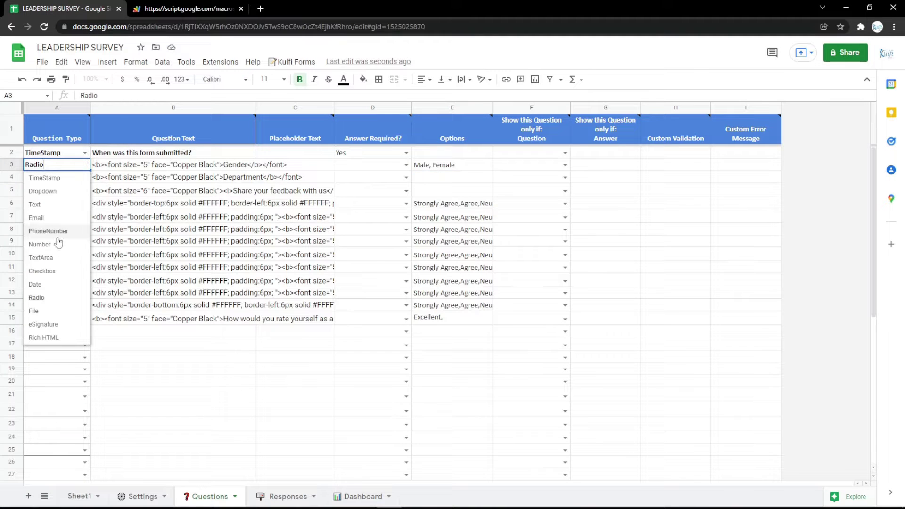
left_click(33, 311)
double_click(241, 165)
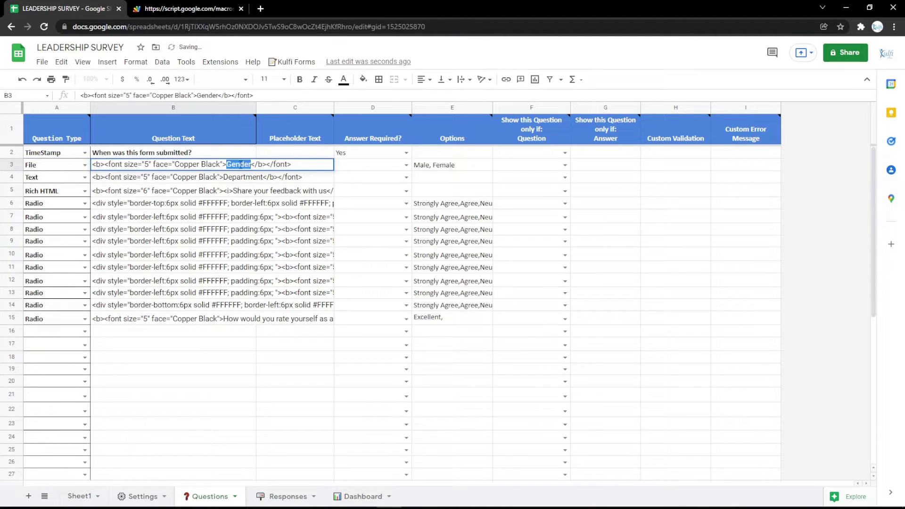
key("Return")
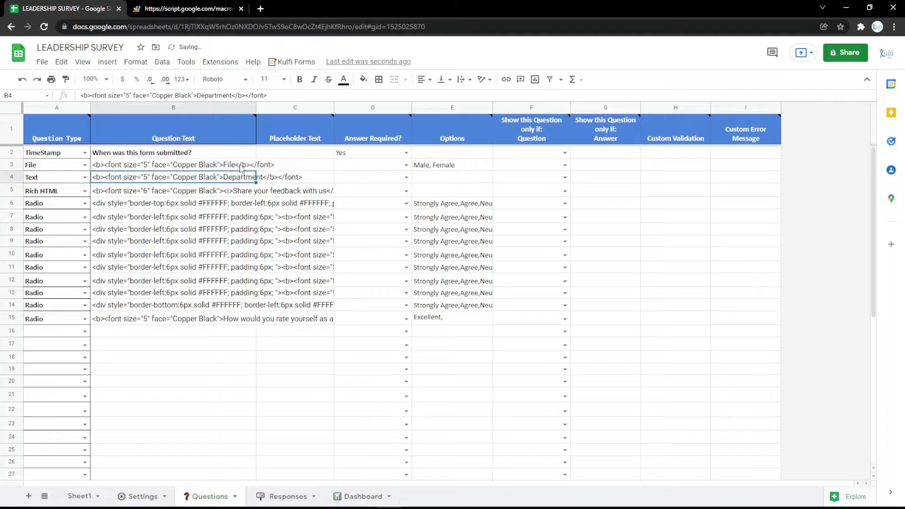
left_click(434, 166)
Reload the web form and upload a file in its File question.
left_click(188, 8)
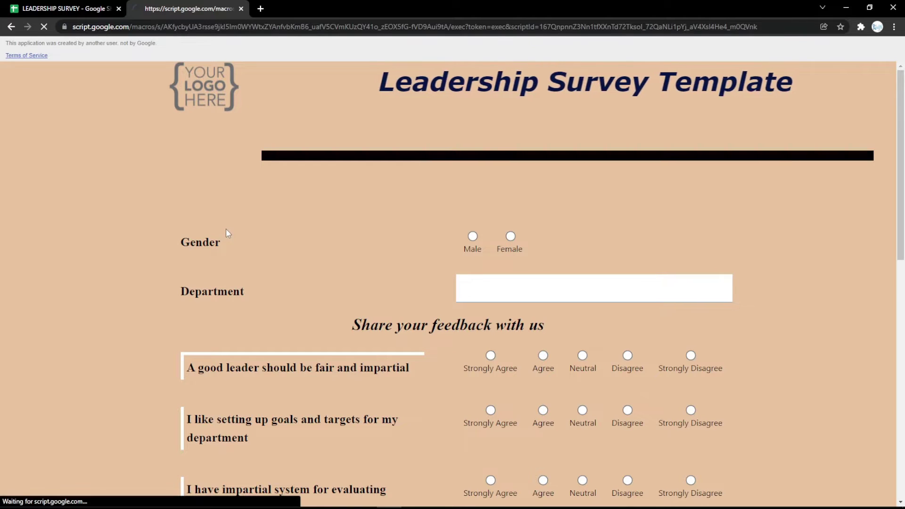
left_click(497, 240)
double_click(121, 101)
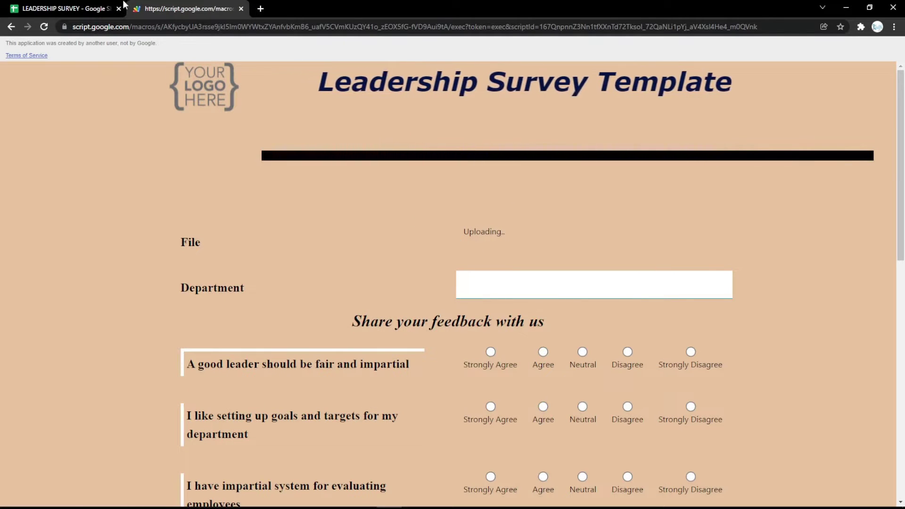
Change the row 3 question on the Questions sheet to type eSignature with the label Signature.
left_click(124, 6)
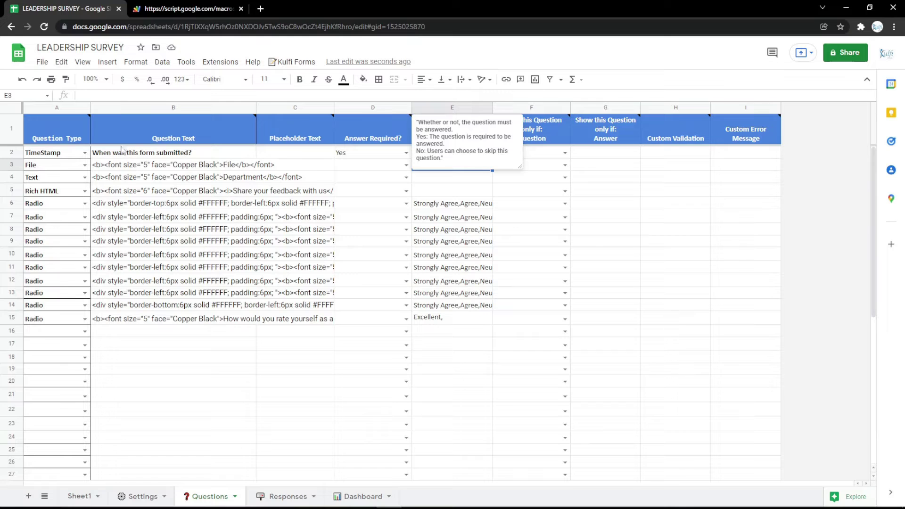
left_click(85, 166)
left_click(43, 324)
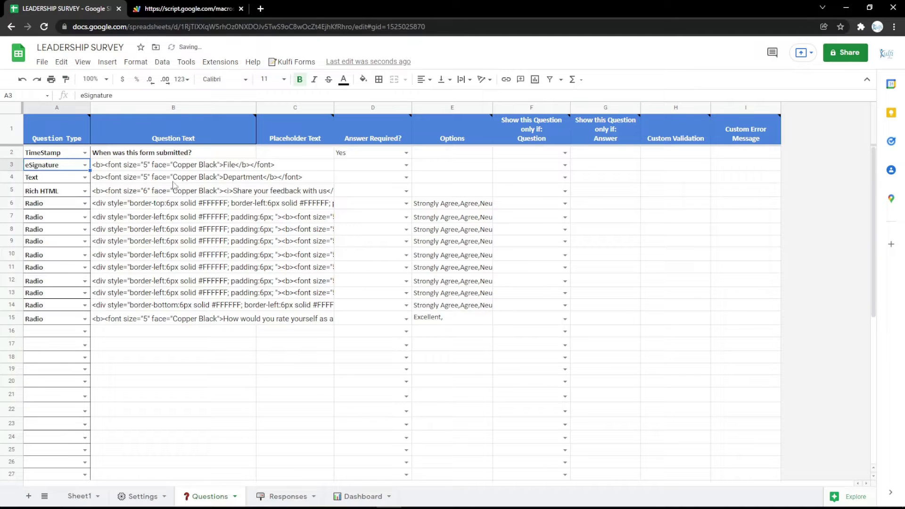
left_click(241, 165)
left_click(241, 164)
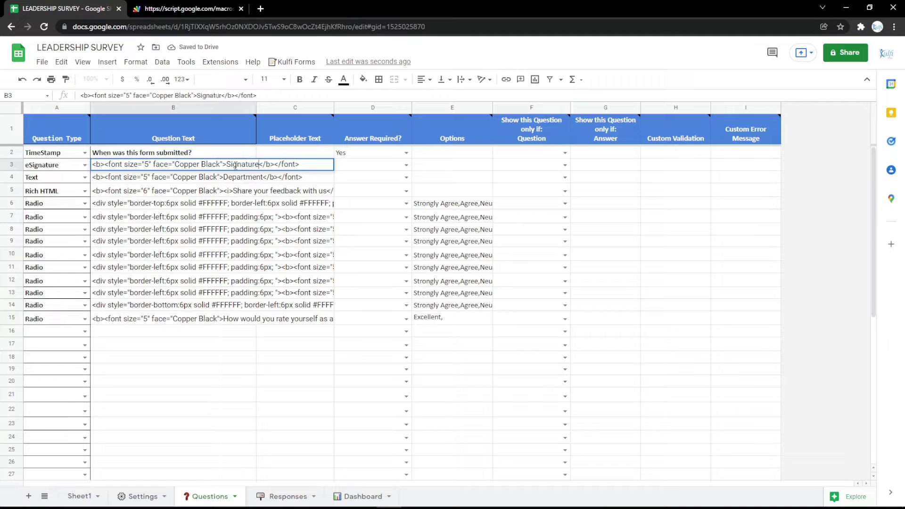
key("Return")
Reload the web form and draw a signature in its Signature question.
left_click(224, 7)
key("F5")
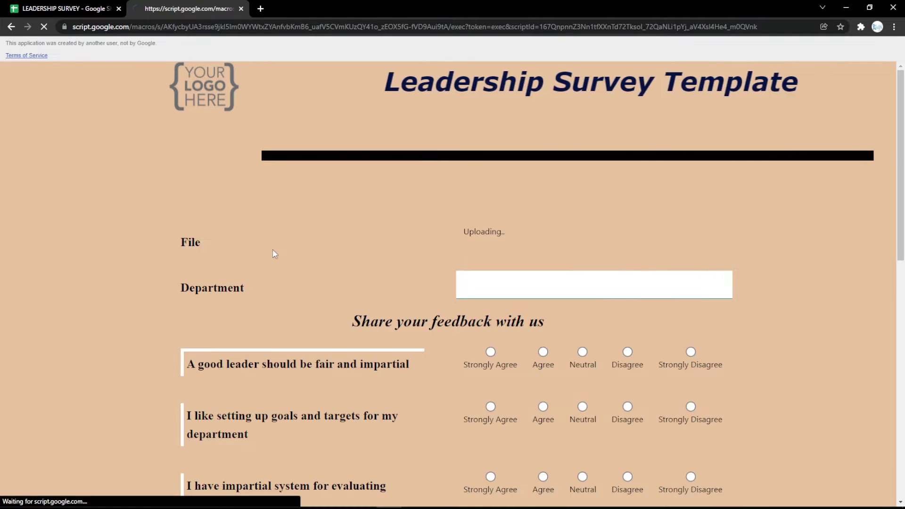
mouse_move(519, 239)
left_mouse_down()
mouse_move(561, 266)
mouse_move(564, 282)
mouse_move(541, 271)
mouse_move(609, 283)
mouse_move(563, 259)
mouse_move(580, 294)
left_mouse_up()
left_click(627, 295)
left_click(627, 294)
Change the row 3 question on the Questions sheet to type Rich HTML and select its question text cell.
left_click(95, 8)
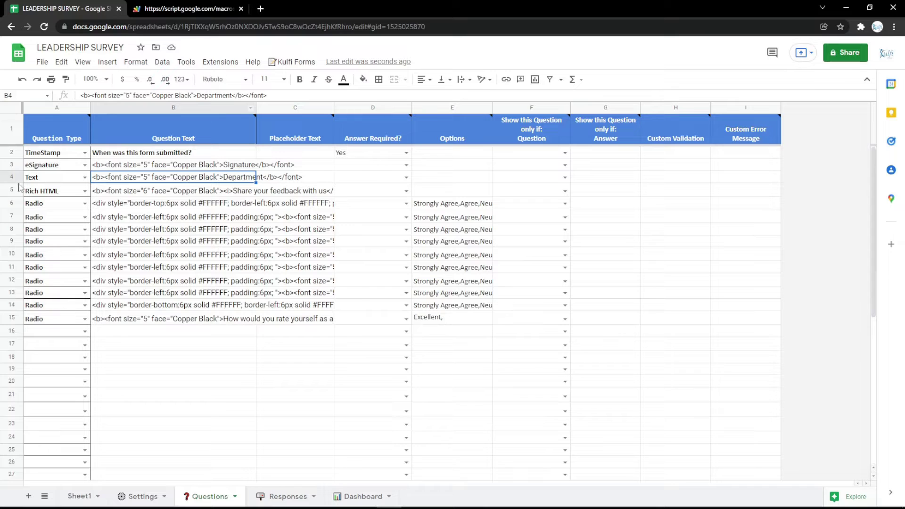
left_click(84, 165)
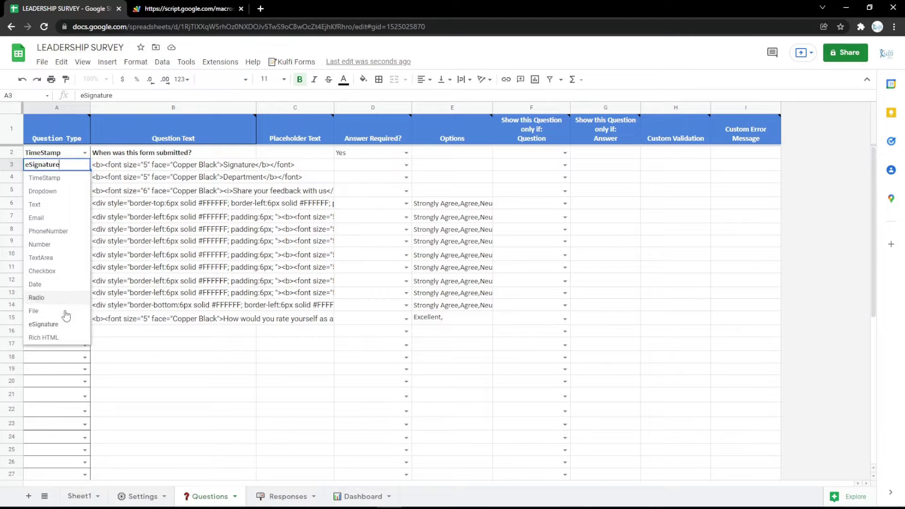
left_click(68, 337)
double_click(235, 165)
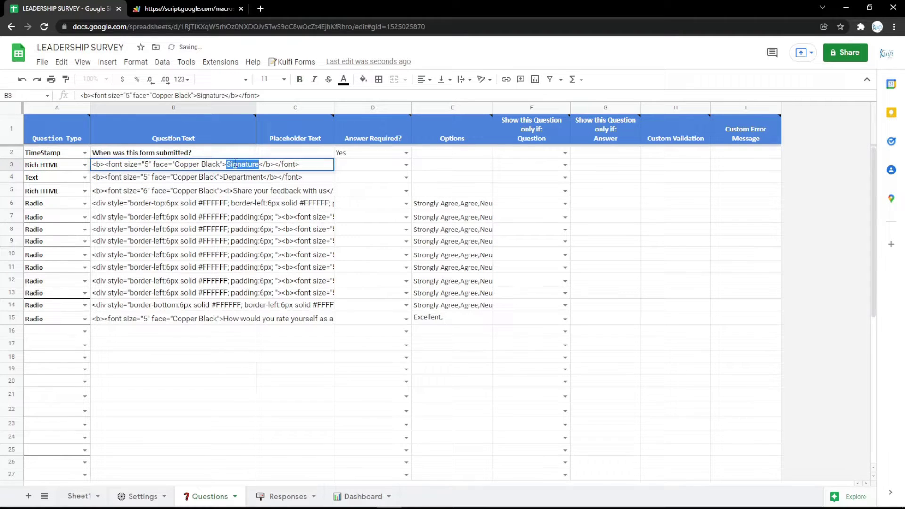
left_click(233, 190)
left_click(182, 174)
left_click(180, 167)
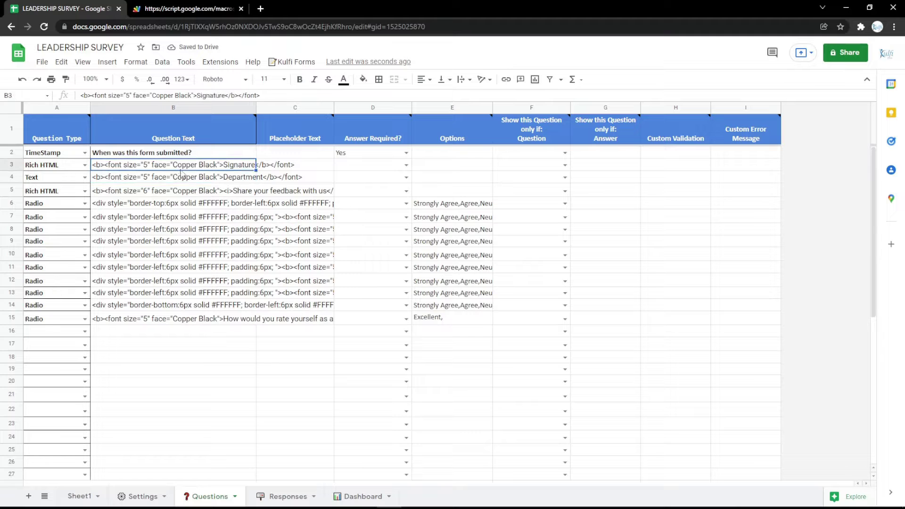
Find Google Indonesia in Google Maps in a new browser tab and copy the HTML code for embedding its map.
left_click(262, 9)
left_click(78, 44)
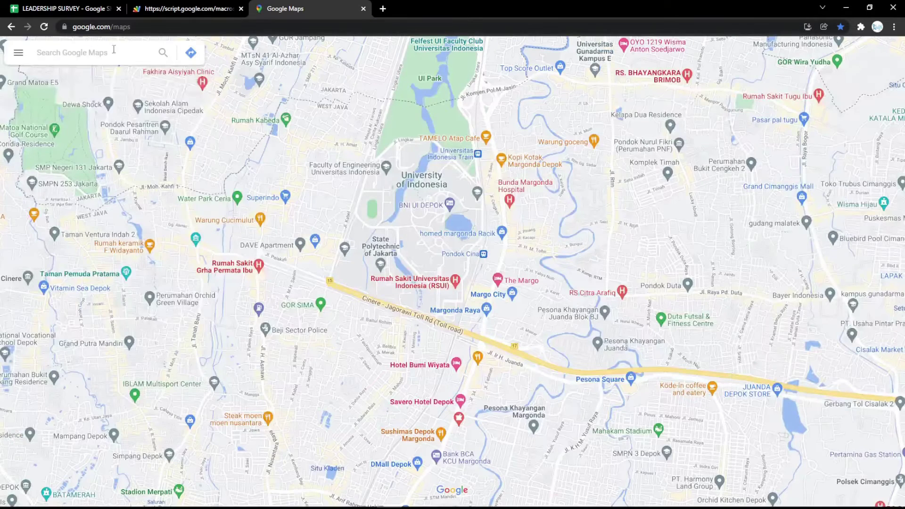
left_click(114, 49)
left_click(65, 84)
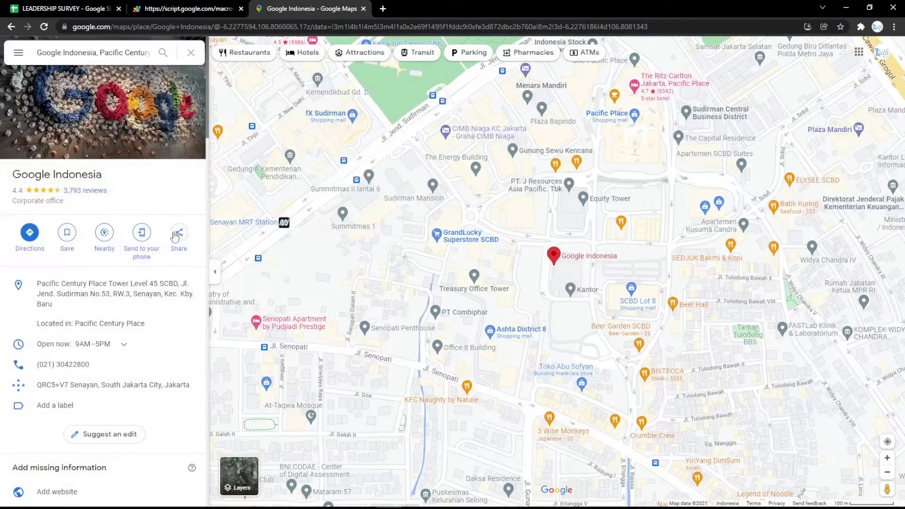
left_click(177, 234)
left_click(427, 206)
left_click(586, 164)
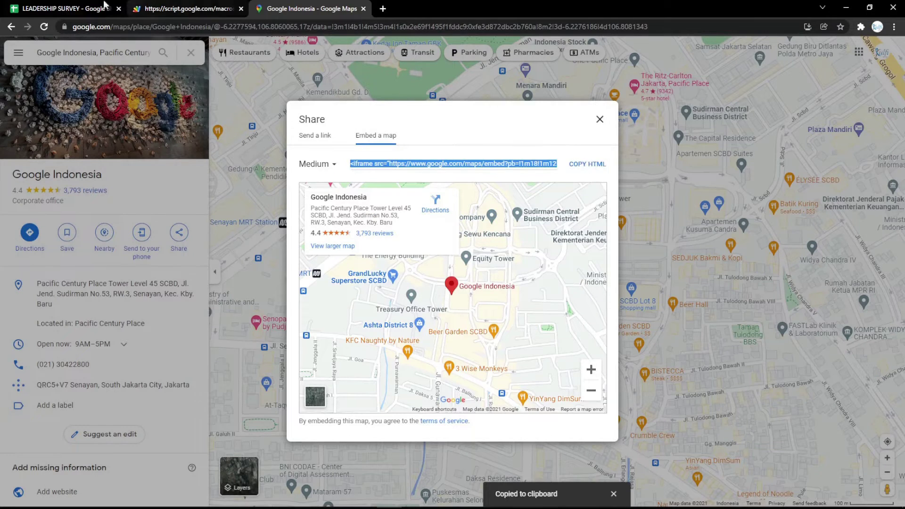
Paste the map embed code as the row 3 question text and reload the web form.
left_click(105, 6)
key("ctrl+v")
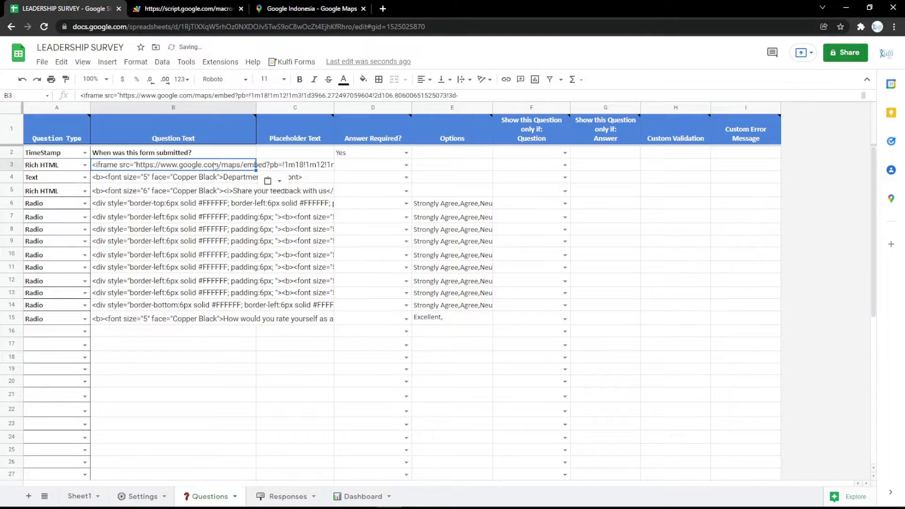
left_click(147, 4)
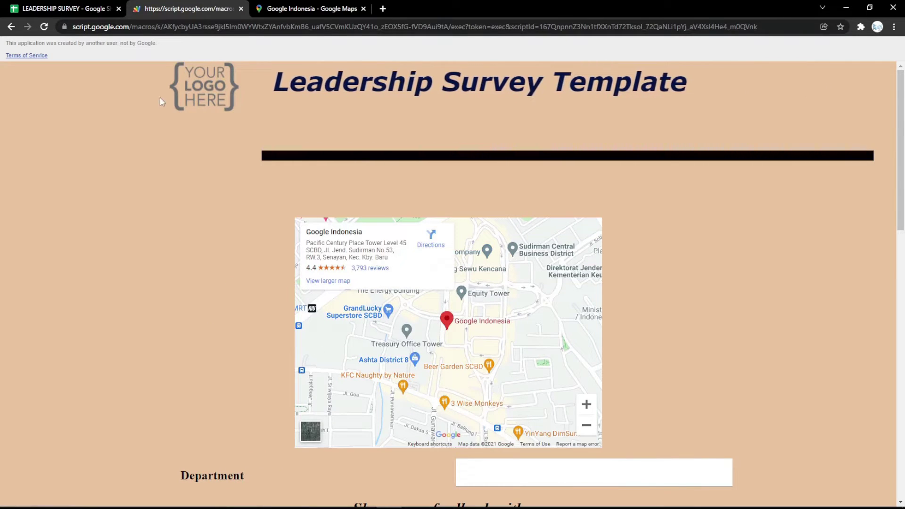
Delete the Rich HTML map question in row 3 of the Questions sheet and reload the web form.
left_click(83, 6)
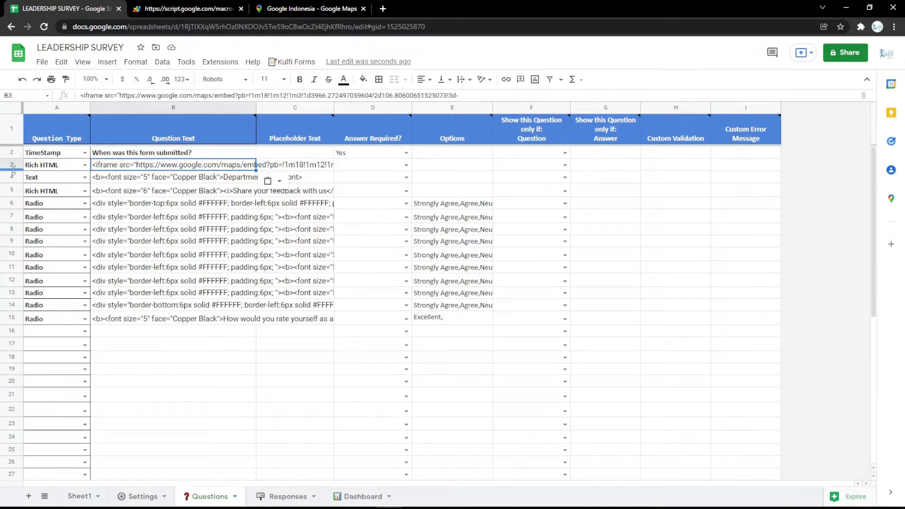
left_click(11, 152)
left_click(12, 165)
right_click(15, 164)
left_click(52, 278)
left_click(176, 10)
key("F5")
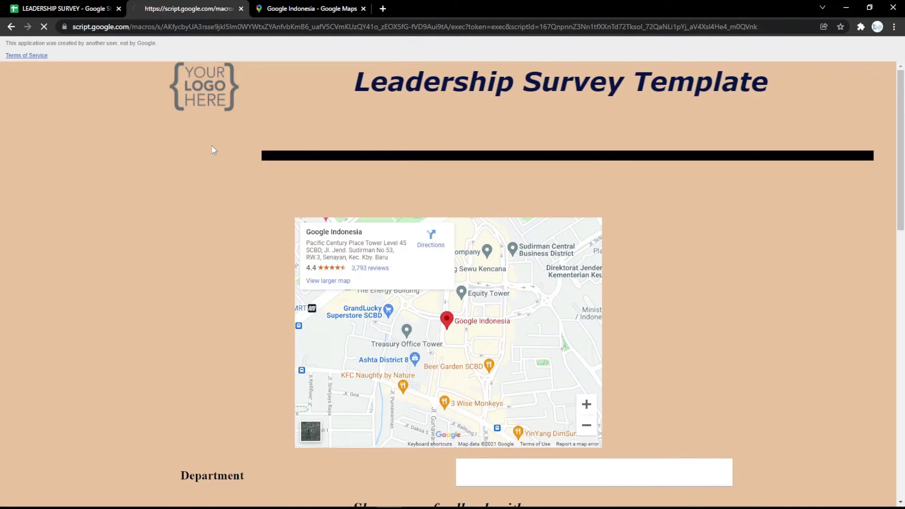
Fill the Body Background Color cell on the Settings sheet with light pink, and check the reloaded web form.
left_click(56, 9)
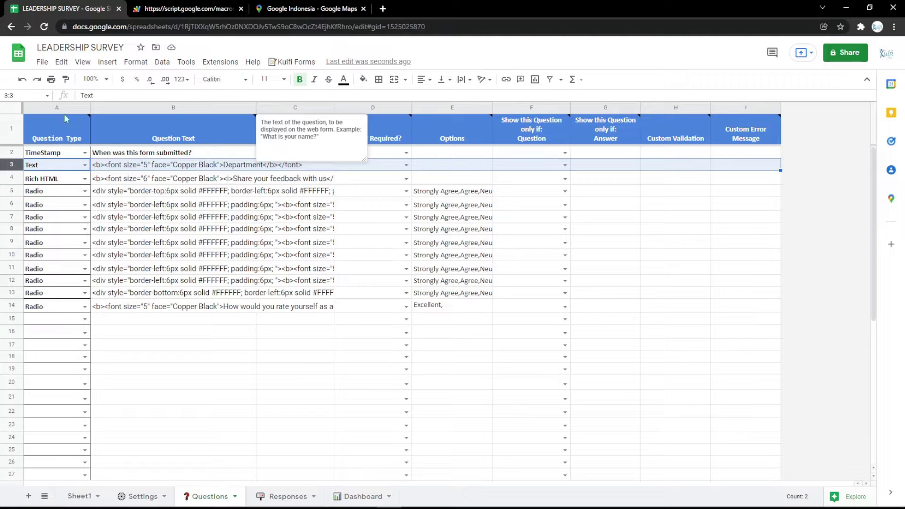
left_click(139, 496)
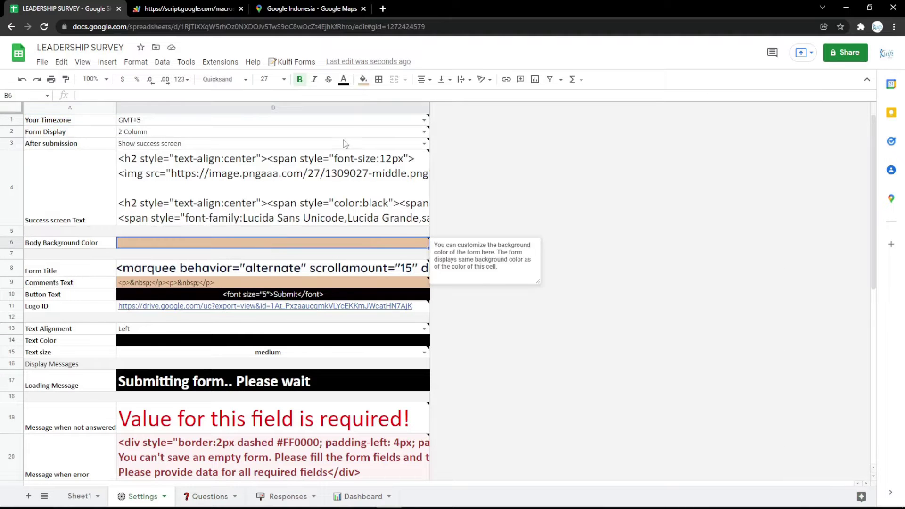
left_click(363, 80)
left_click(468, 190)
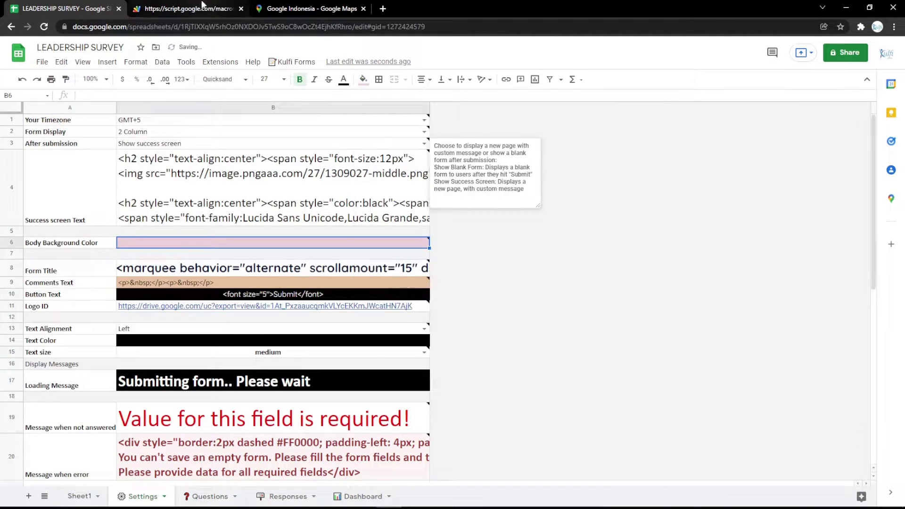
left_click(202, 7)
key("F5")
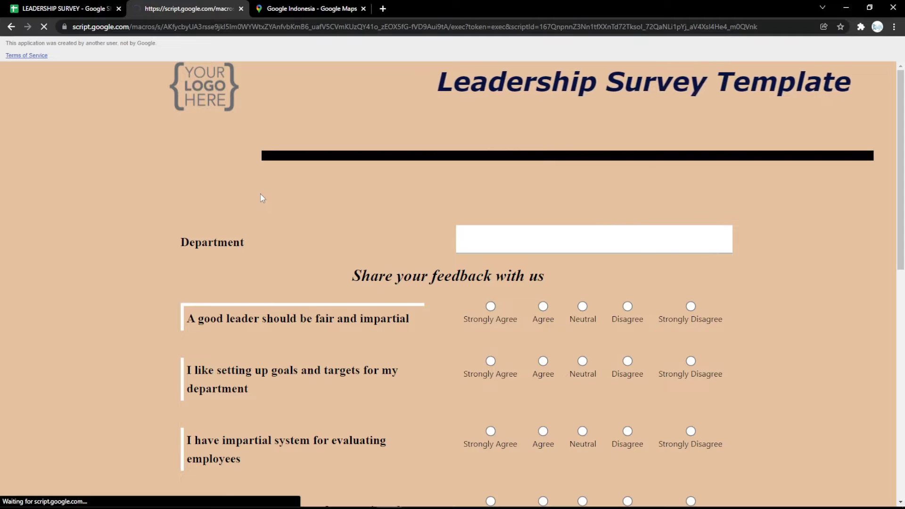
scroll(264, 207, "down", 12)
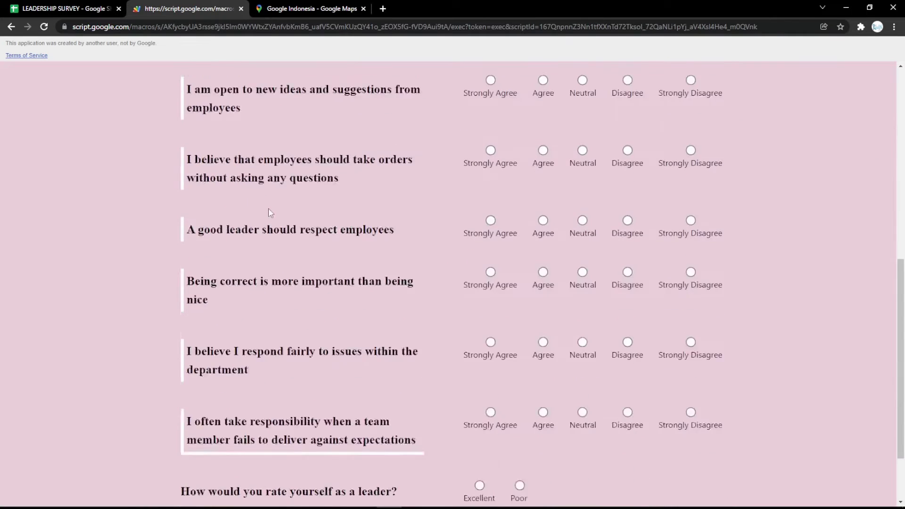
scroll(272, 220, "up", 15)
Fill the Button Text cell on the Settings sheet with magenta, and check the Submit button on the reloaded web form.
left_click(124, 5)
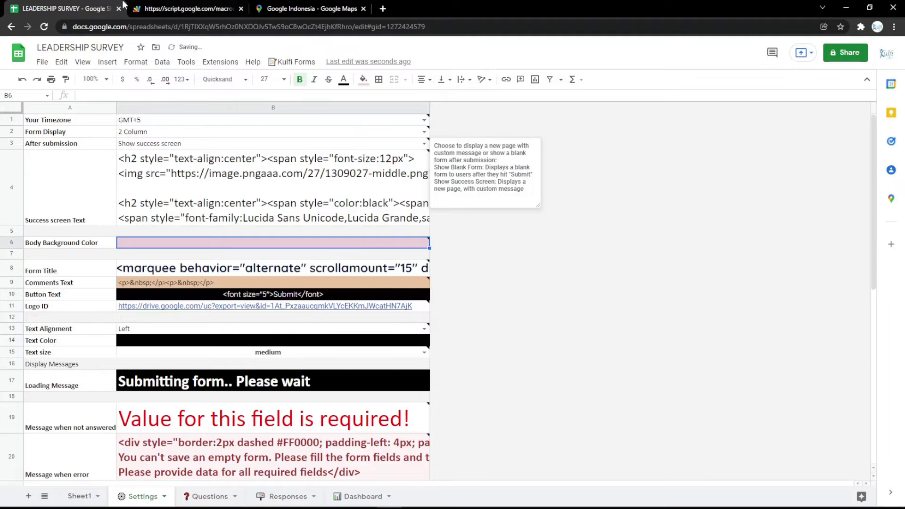
left_click(227, 296)
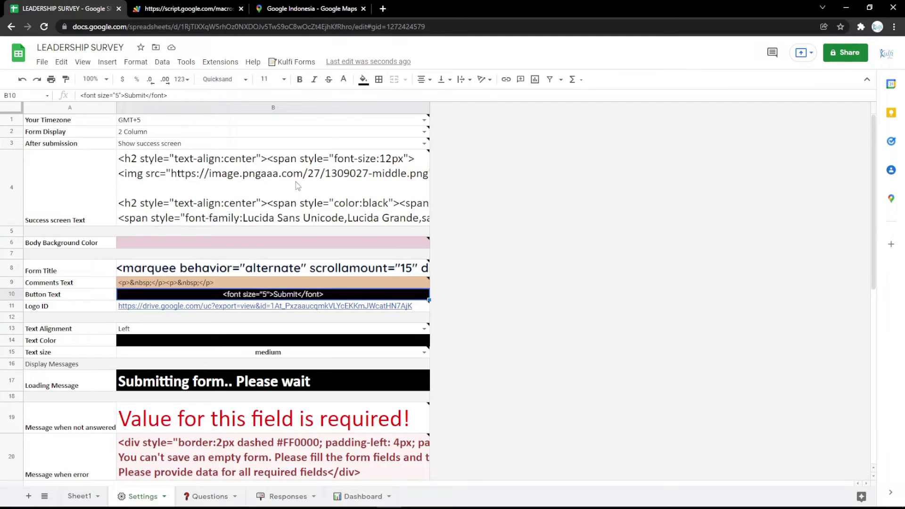
left_click(363, 79)
left_click(470, 178)
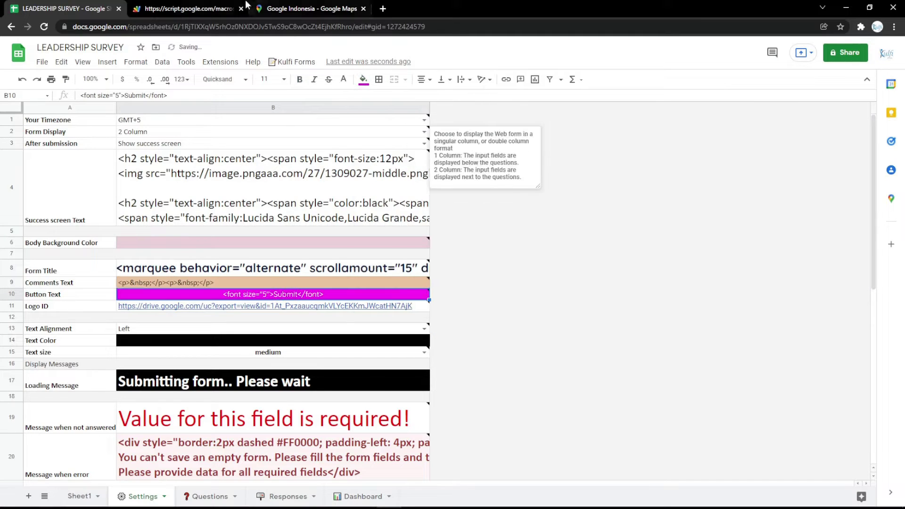
left_click(188, 8)
key("F5")
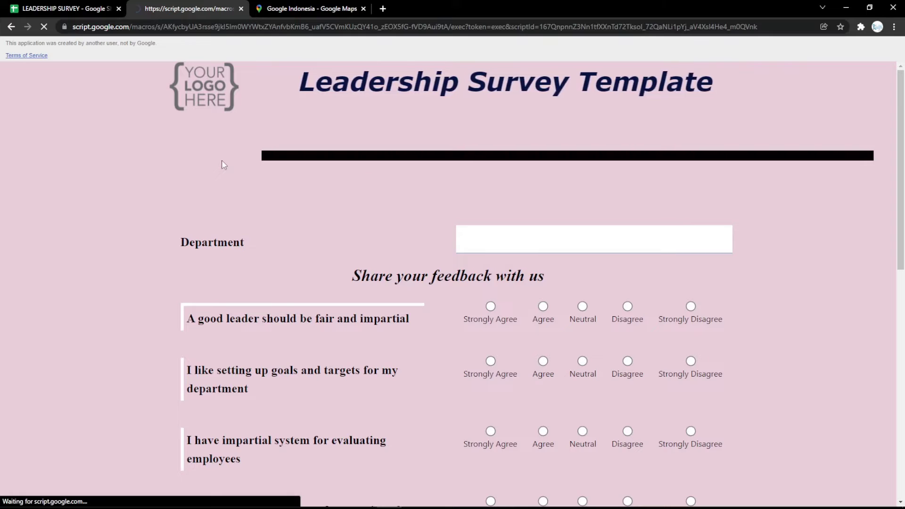
scroll(262, 268, "down", 10)
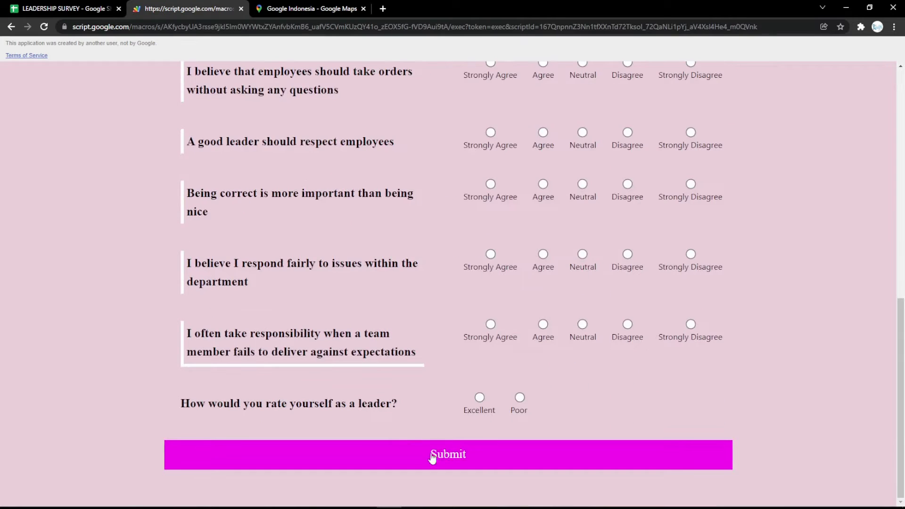
Open the "Your Logo Here contact us" image in a new browser tab and copy its web address.
left_click(66, 8)
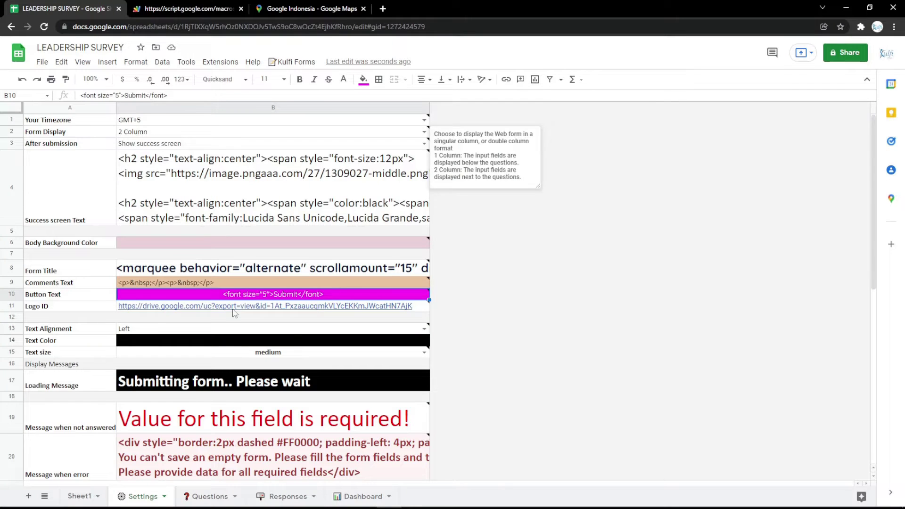
left_click(383, 8)
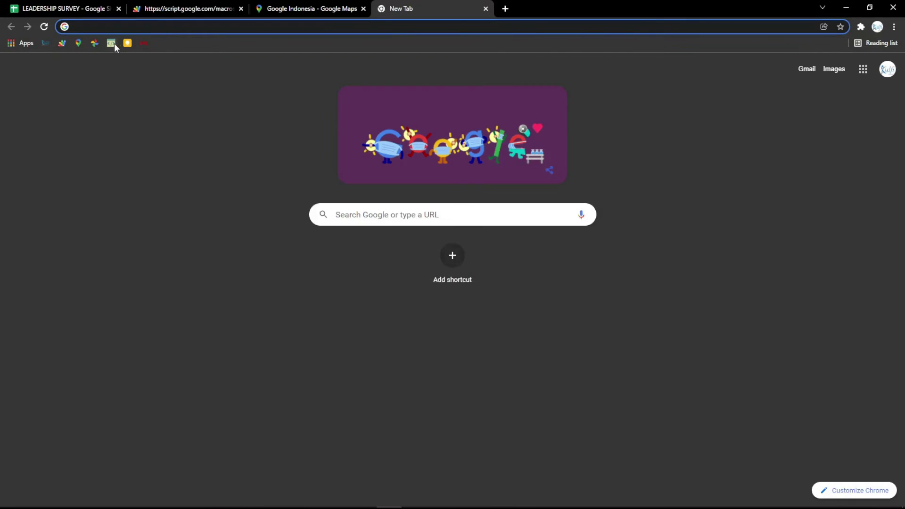
left_click(91, 44)
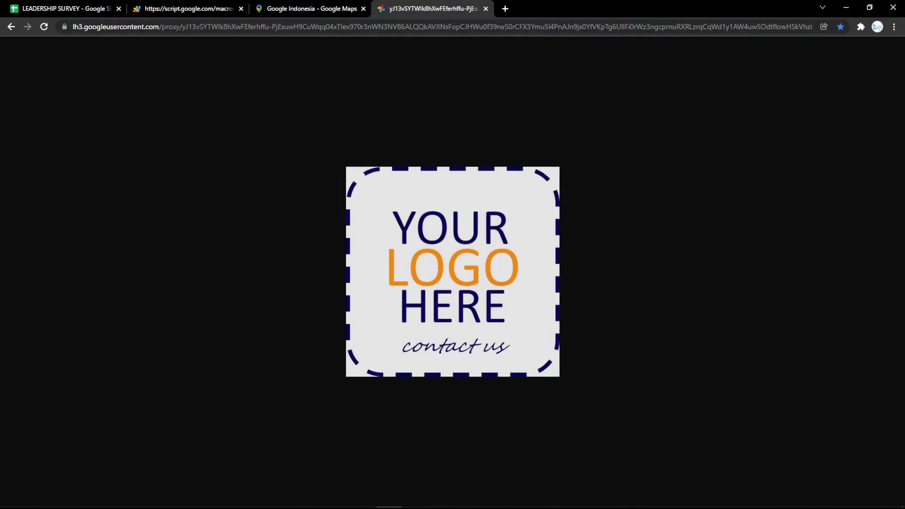
left_click(141, 27)
Paste the copied image address as the Logo ID on the Settings sheet and reload the web form.
left_click(117, 3)
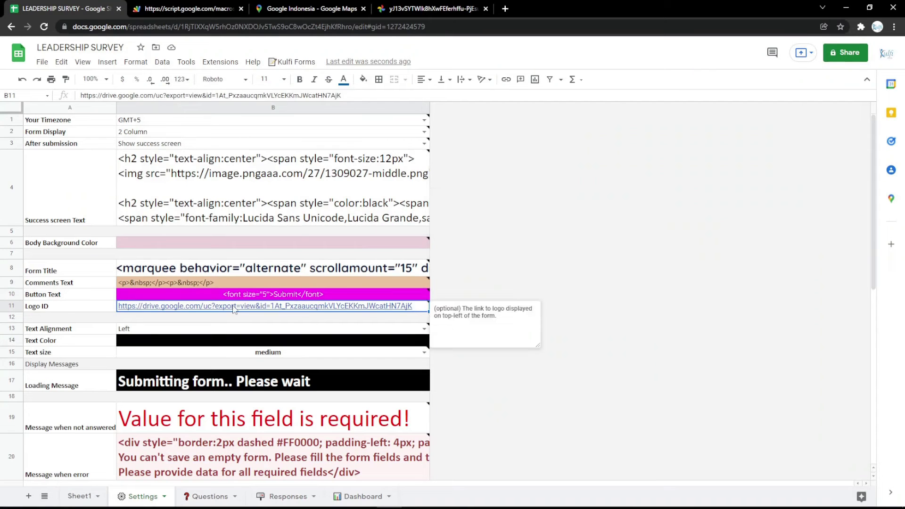
key("ctrl+v")
left_click(205, 4)
key("F5")
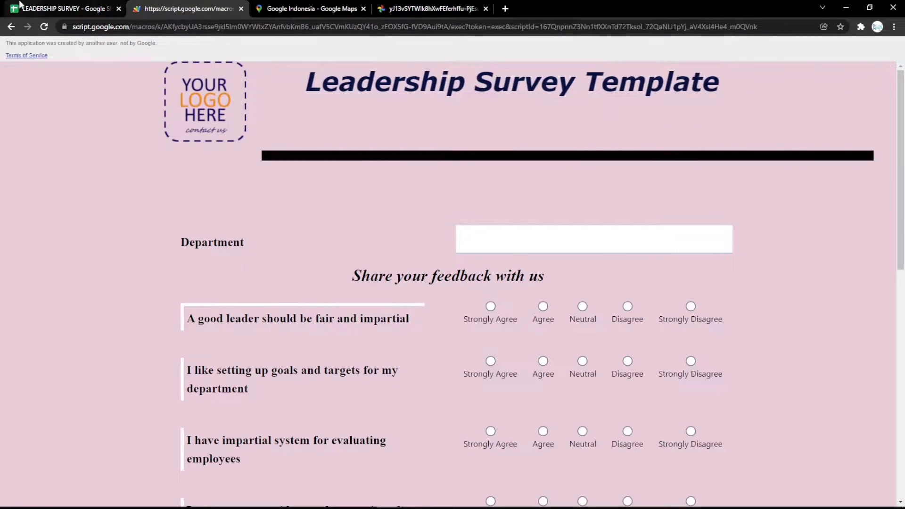
Fill the Text Color cell on the Settings sheet with magenta, and check the question text on the reloaded web form.
left_click(20, 5)
left_click(254, 340)
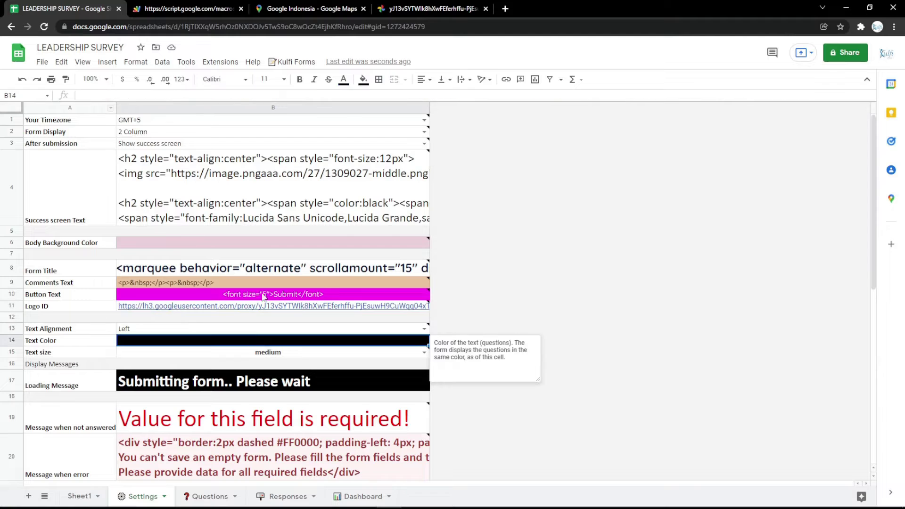
left_click(363, 79)
left_click(469, 177)
left_click(189, 8)
key("F5")
scroll(316, 190, "down", 10)
scroll(325, 223, "up", 10)
Change the Loading Message on the Settings sheet to "Submitting form.. Please wait a minutes" and check it on the reloaded web form.
left_click(94, 8)
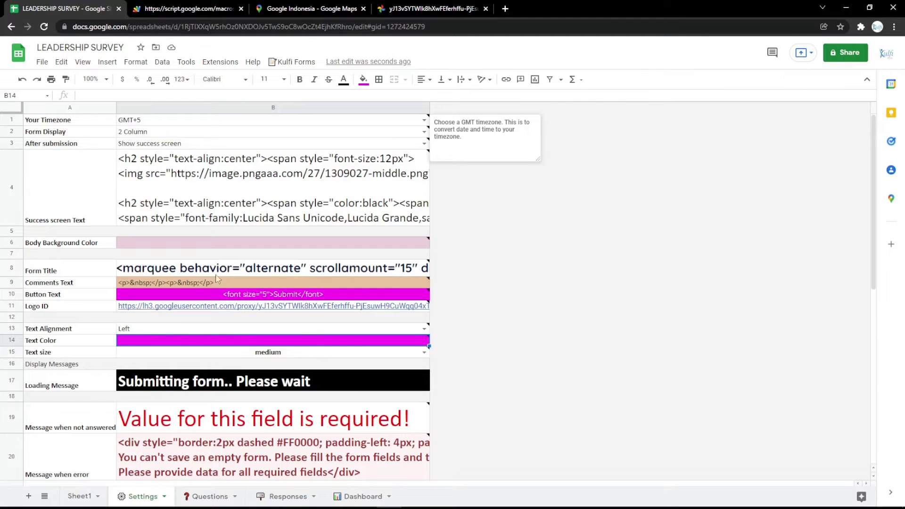
left_click(254, 374)
double_click(313, 391)
type("a minutes")
key("Return")
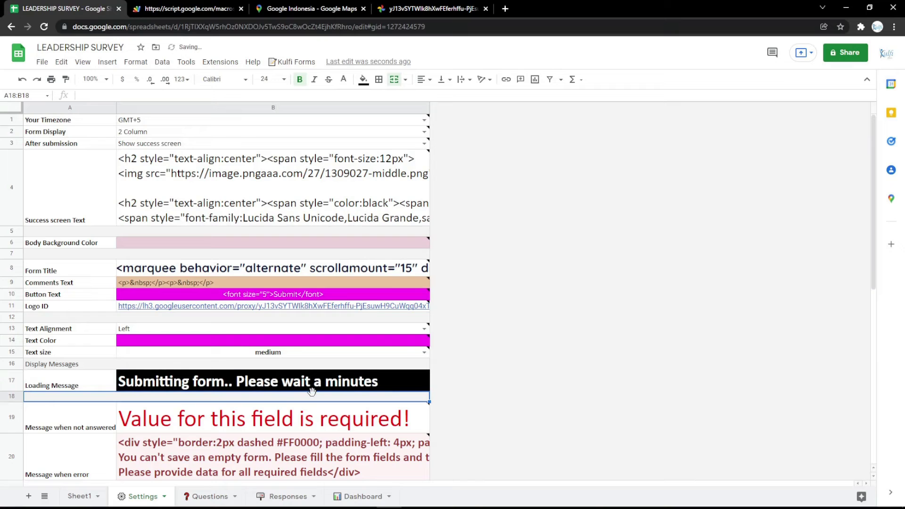
left_click(174, 7)
key("F5")
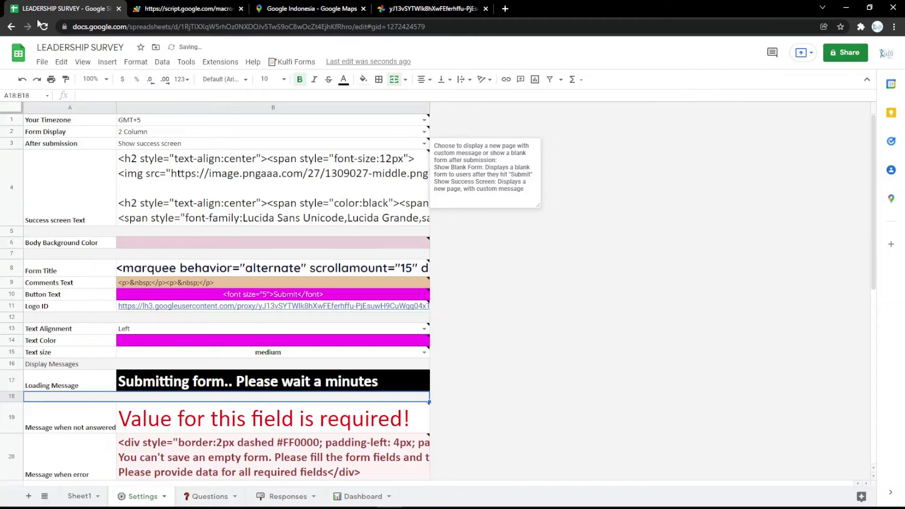
Inspect the Form Title code, open the HTML-Online editor in a new browser tab, and write LEADERSHIP SURVEY as its text.
key("ctrl+Page_Up")
double_click(290, 273)
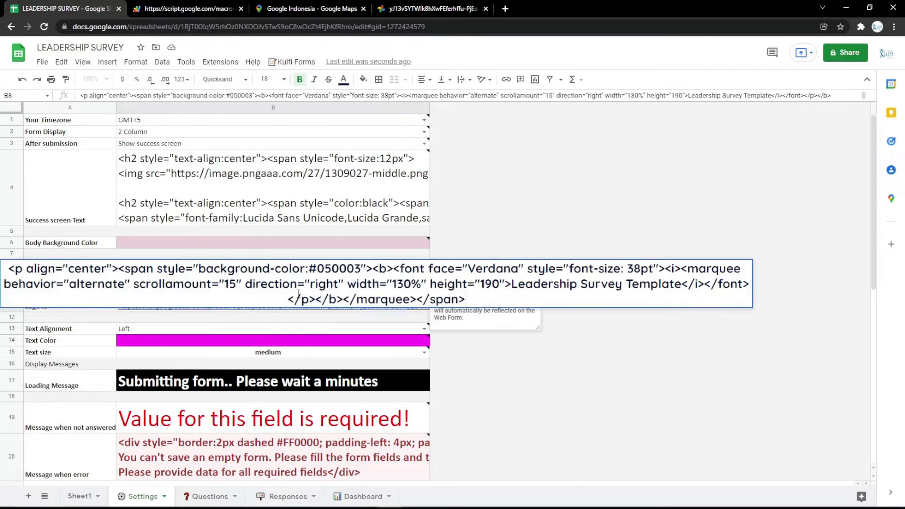
left_click(311, 330)
left_click(506, 9)
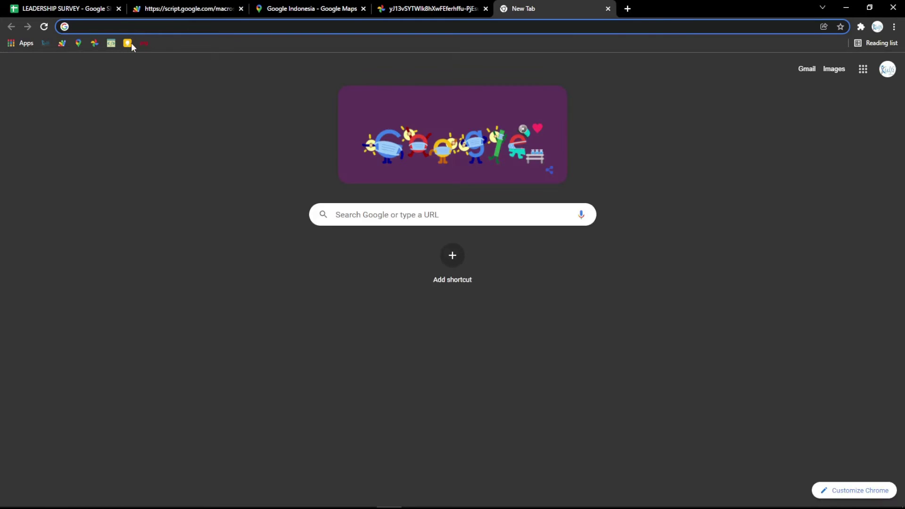
left_click(111, 44)
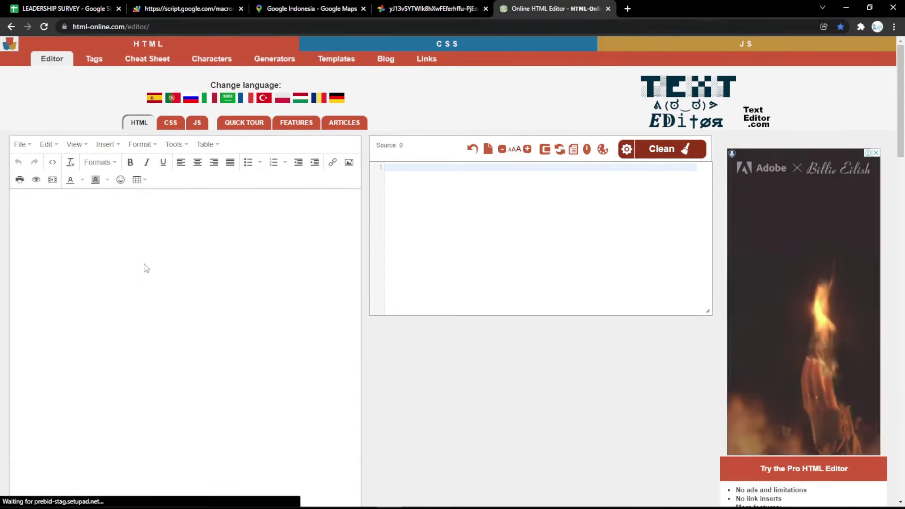
type("LEADE")
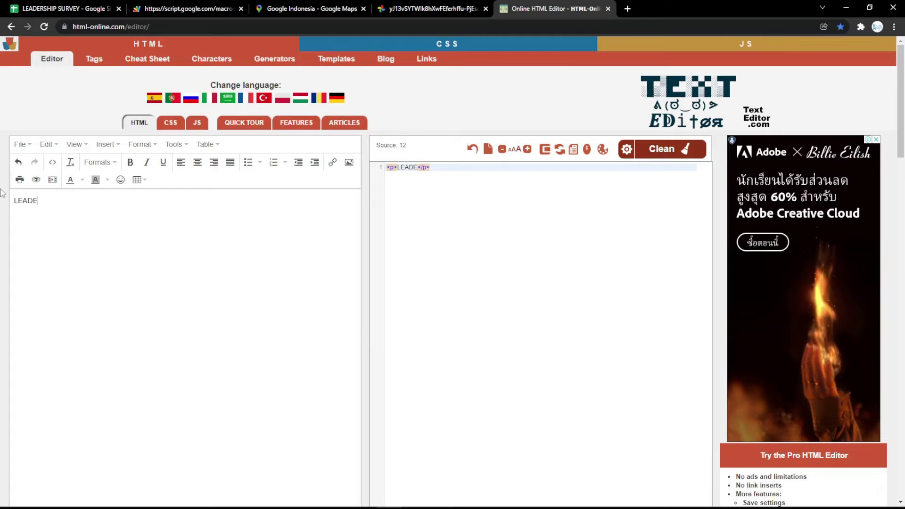
type("RSHIP SURVEY")
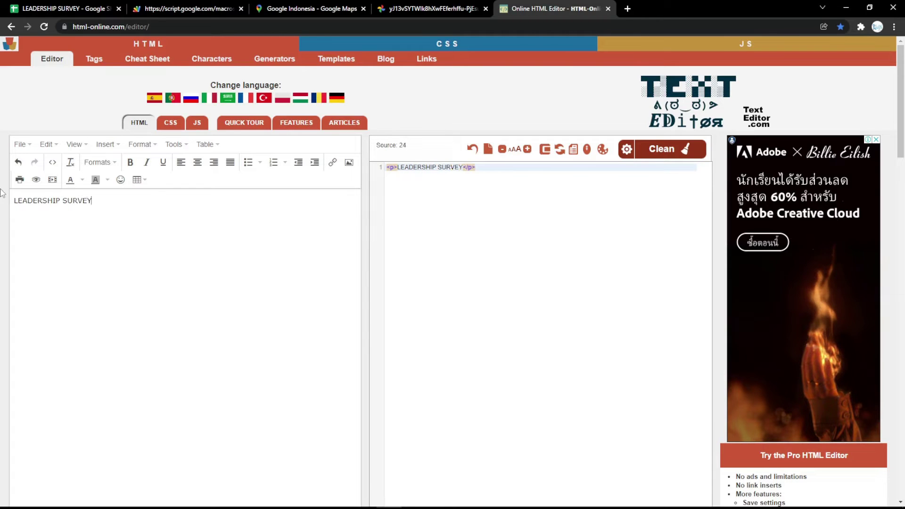
Center the LEADERSHIP SURVEY text in the HTML editor and make it bold, italic and underlined.
key("ctrl+a")
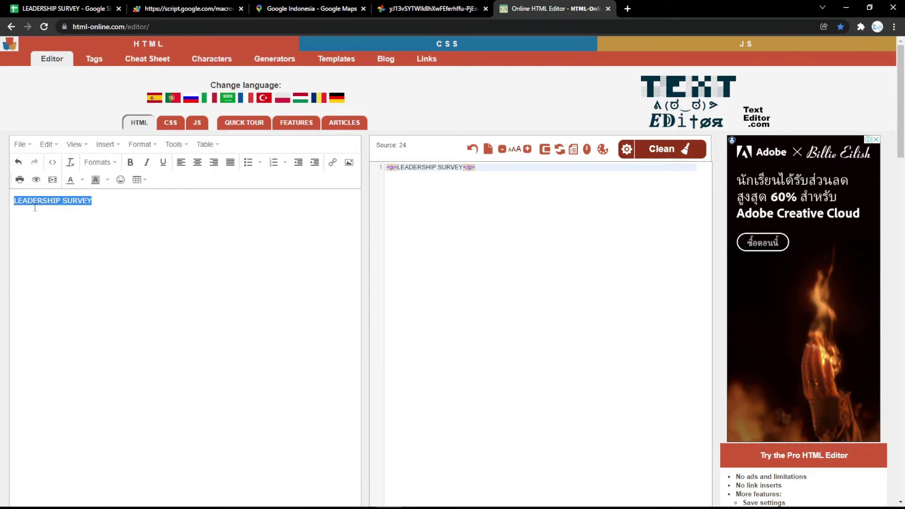
left_click(197, 163)
left_click(130, 162)
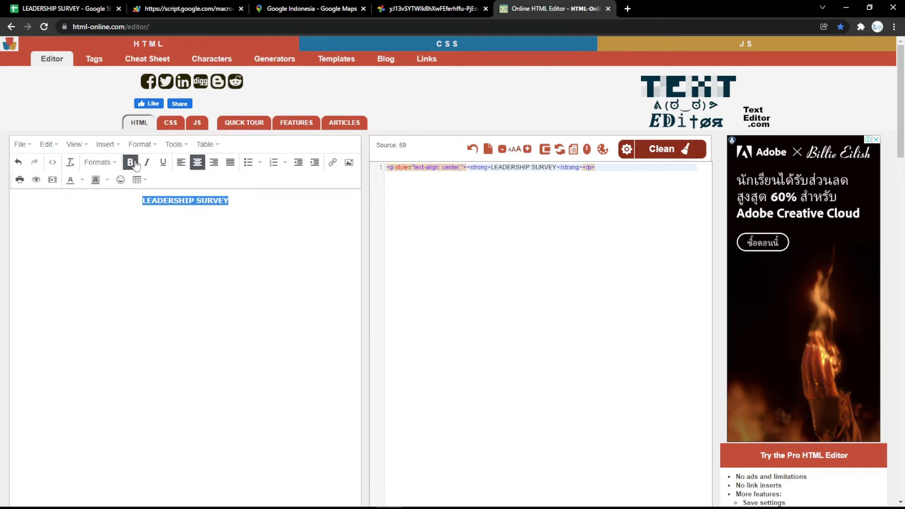
left_click(147, 162)
left_click(163, 163)
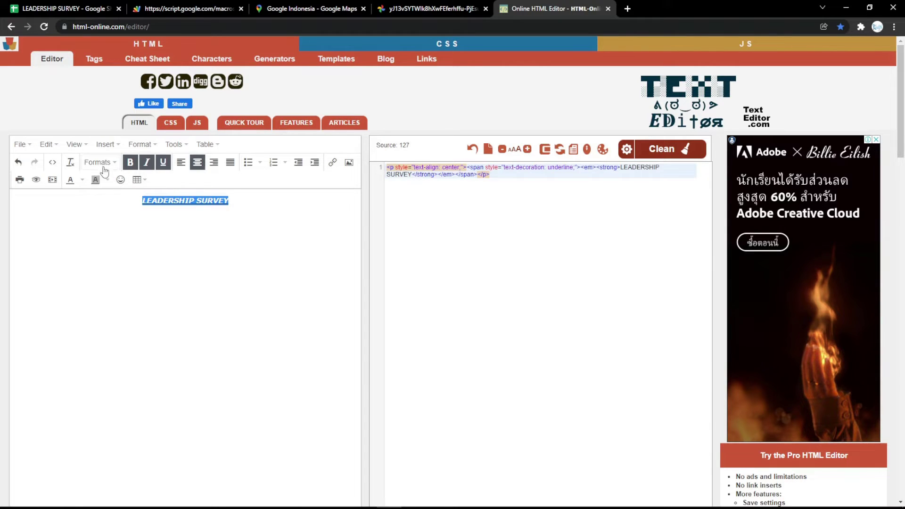
Format the LEADERSHIP SURVEY text as a Heading 1 and color it magenta (#ff00ff).
left_click(99, 162)
left_click(96, 183)
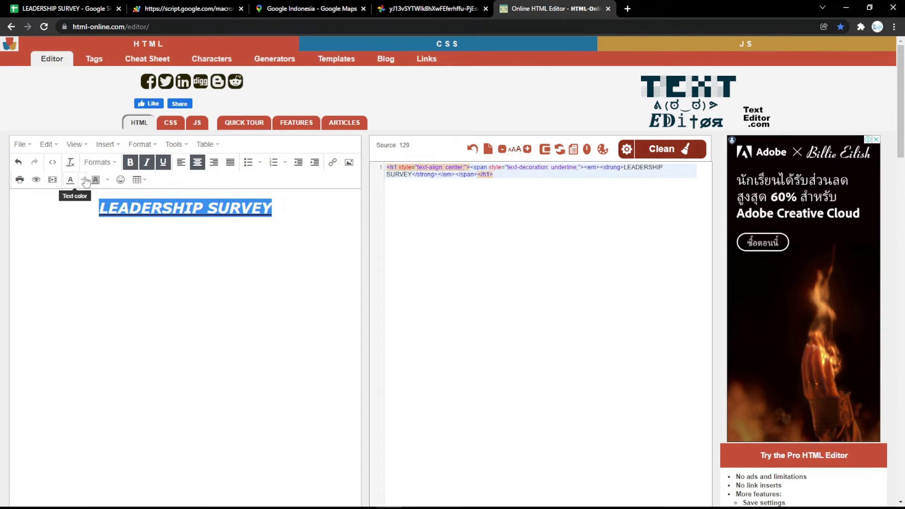
left_click(82, 179)
left_click(41, 231)
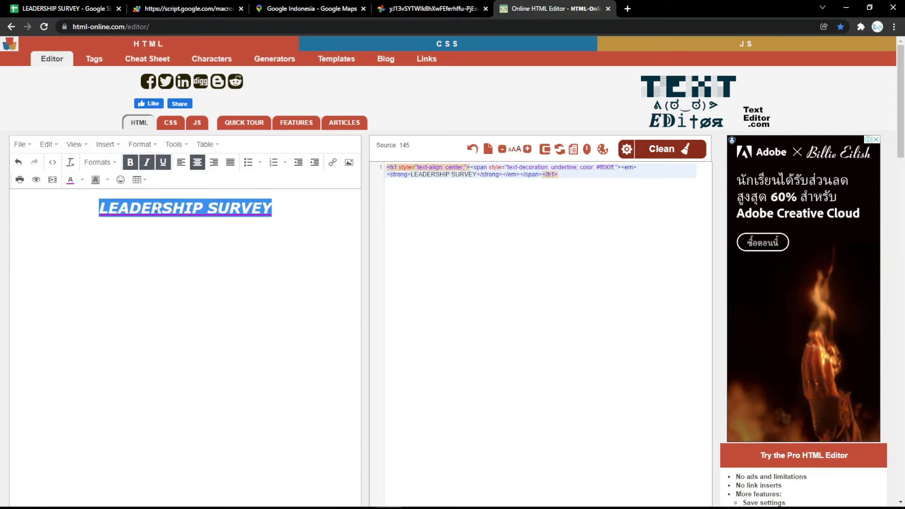
left_click(239, 224)
Copy the generated HTML source, replace the Form Title content on the Settings sheet with it, and reload the web form.
left_click_drag(535, 194, 389, 137)
key("ctrl+c")
left_click(64, 9)
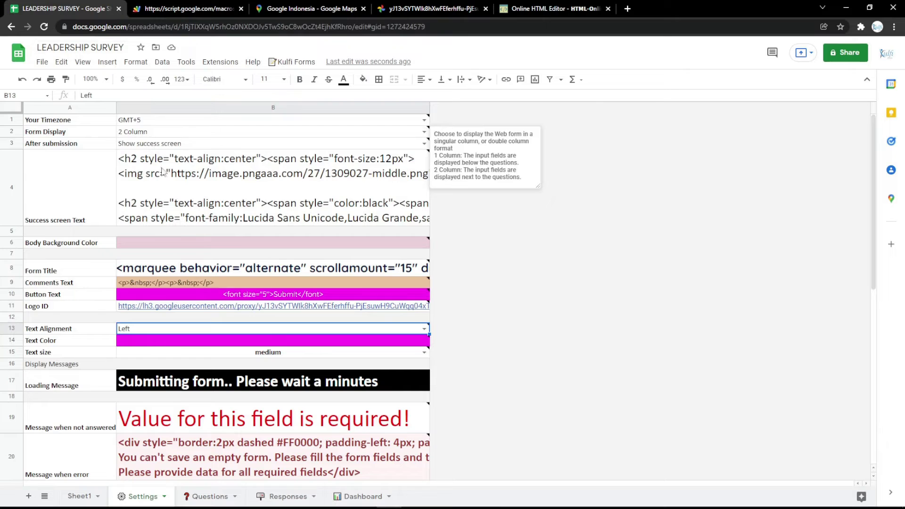
left_click(222, 269)
double_click(221, 268)
key("ctrl+a")
key("ctrl+v")
left_click(271, 243)
left_click(187, 8)
key("F5")
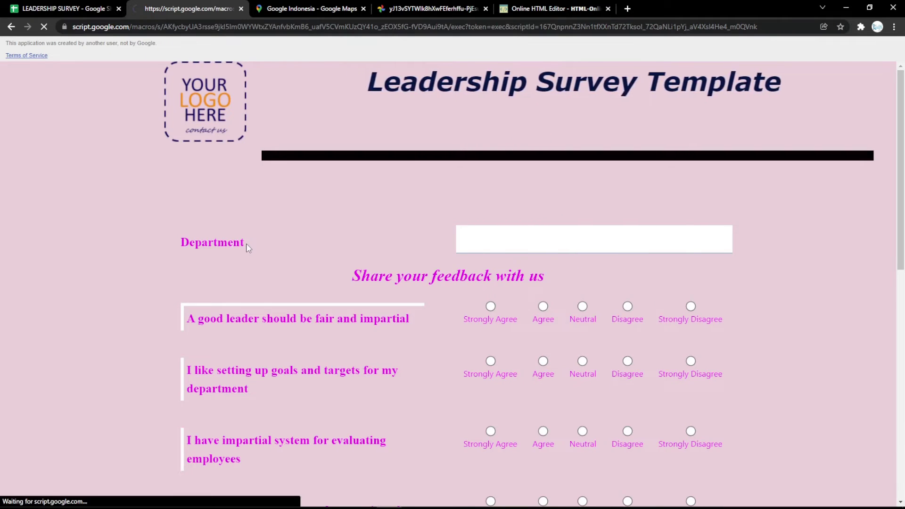
Check cell A1 of the Responses sheet, then open the RESPONSES note in Google Keep and copy its TRANSPOSE formula.
left_click(64, 8)
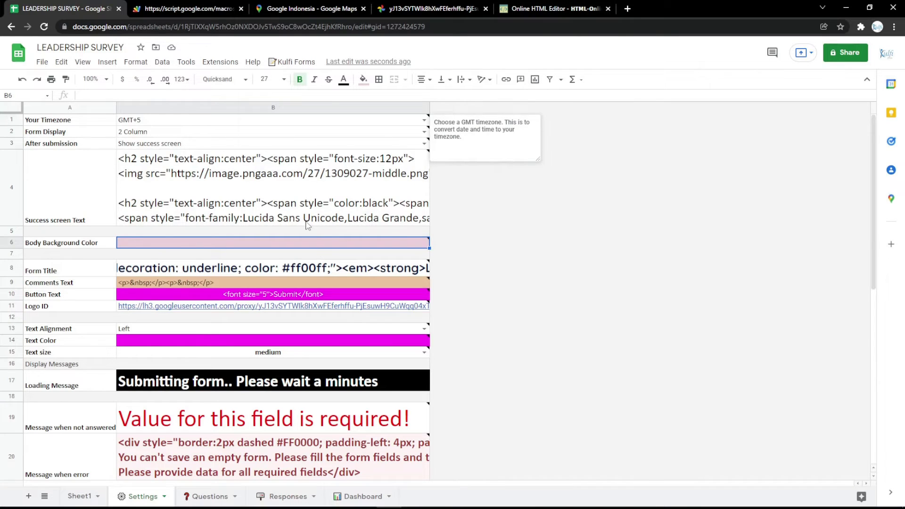
left_click(287, 495)
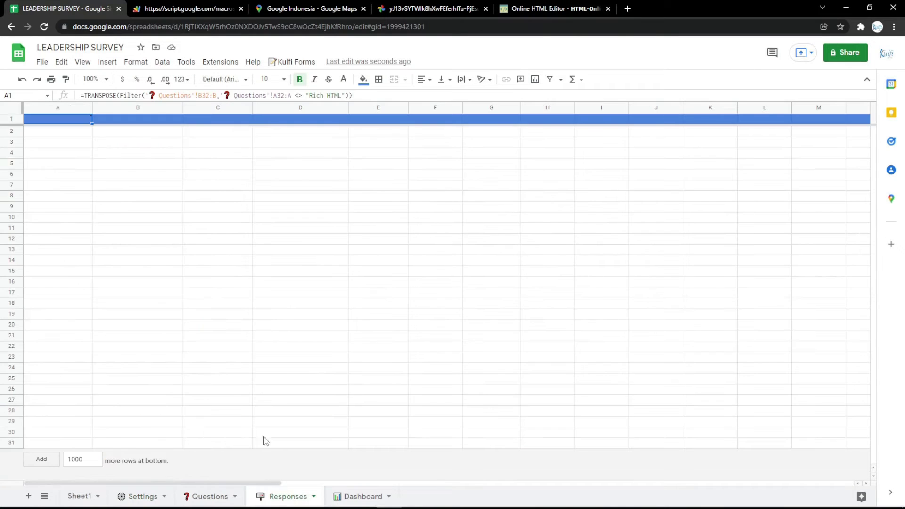
mouse_move(71, 121)
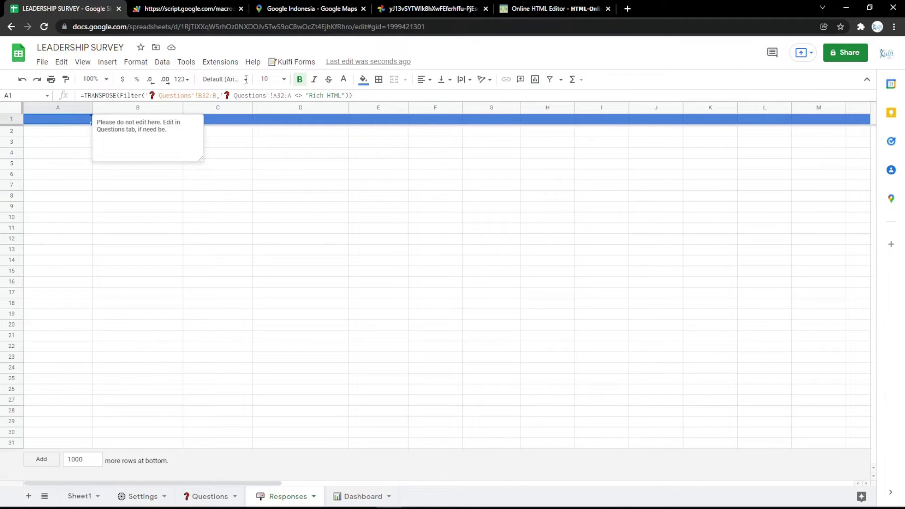
left_click(628, 8)
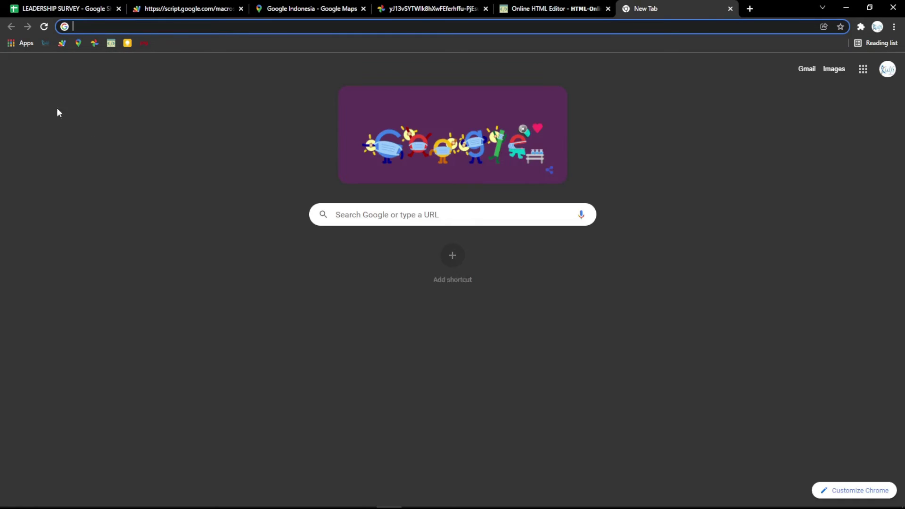
left_click(127, 44)
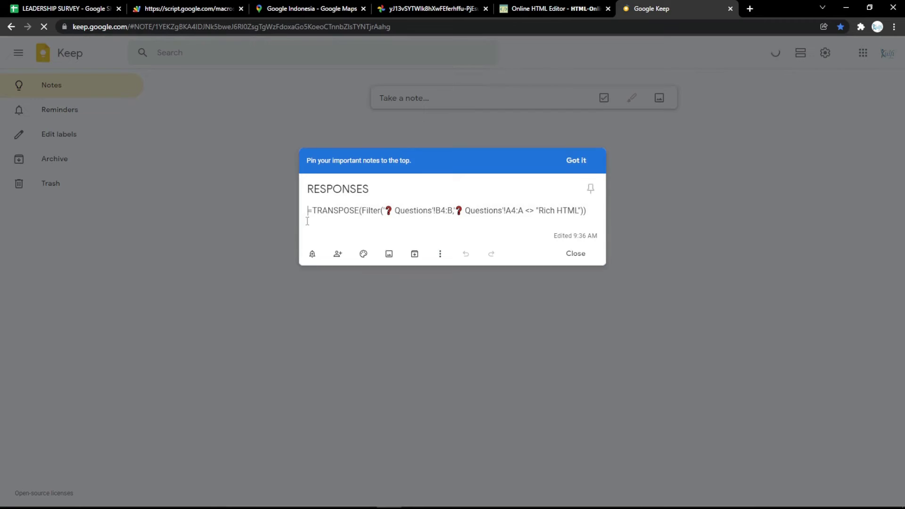
key("ctrl+a")
key("ctrl+v")
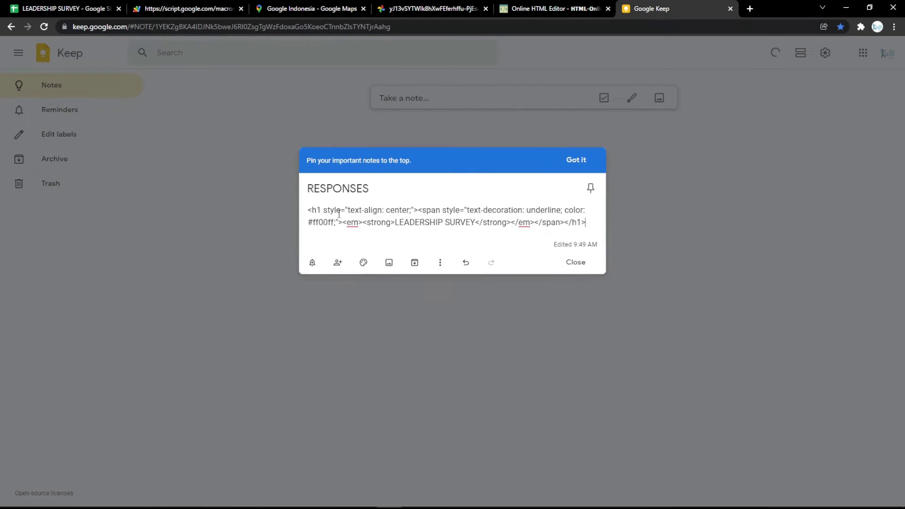
key("ctrl+z")
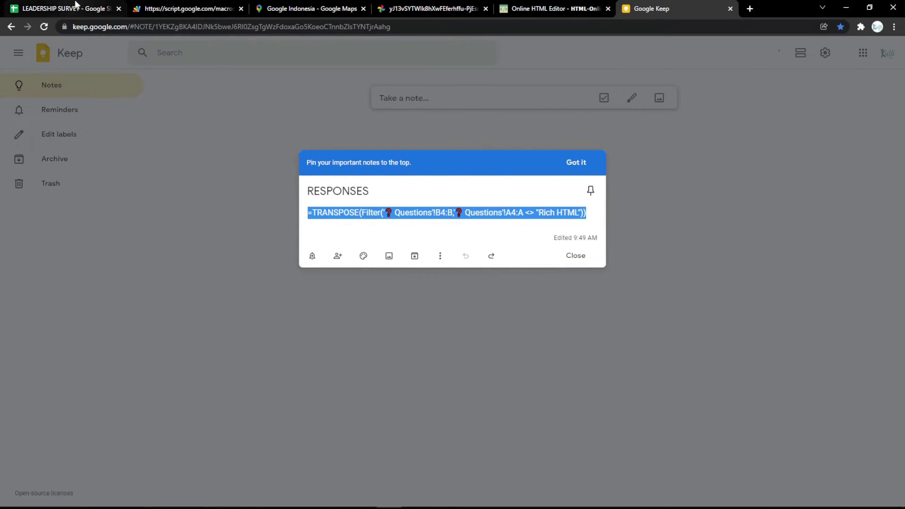
Replace the Responses sheet's A1 formula with the copied TRANSPOSE(Filter()) formula that uses the Questions ranges B4:B and A4:A.
left_click(80, 9)
double_click(69, 122)
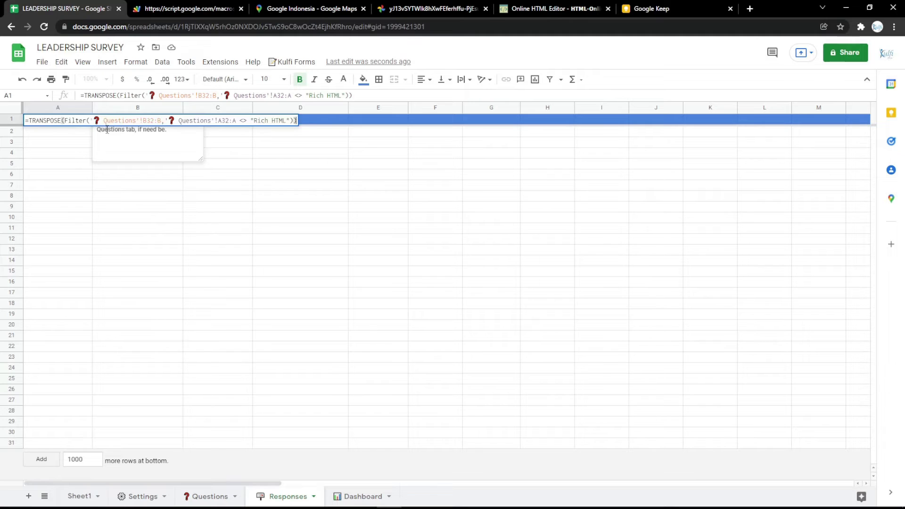
left_click(66, 154)
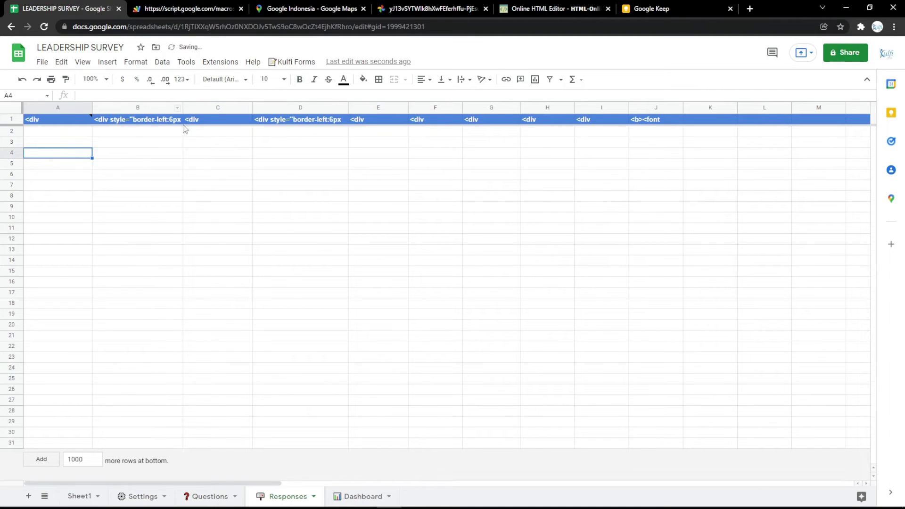
Find the Department question's row on the Questions sheet, and make both ranges in the Responses sheet's A1 formula start at row 3.
left_click(207, 498)
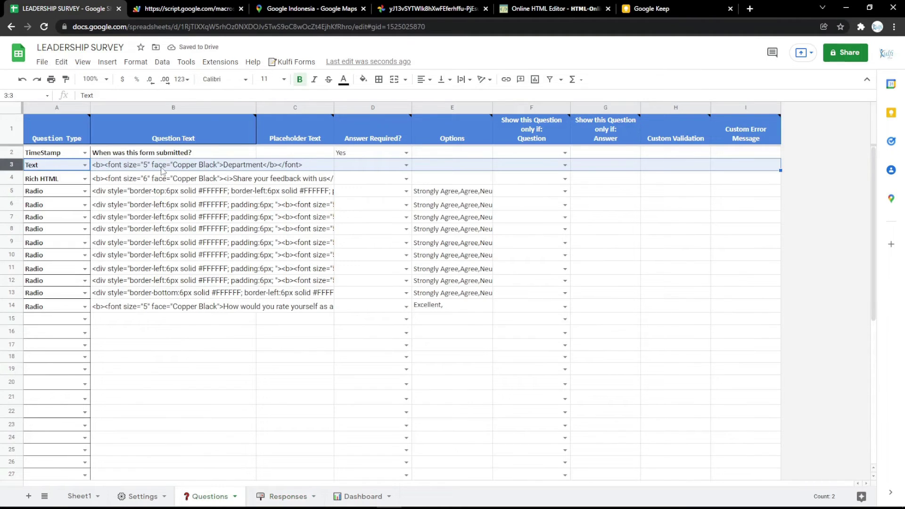
left_click(162, 171)
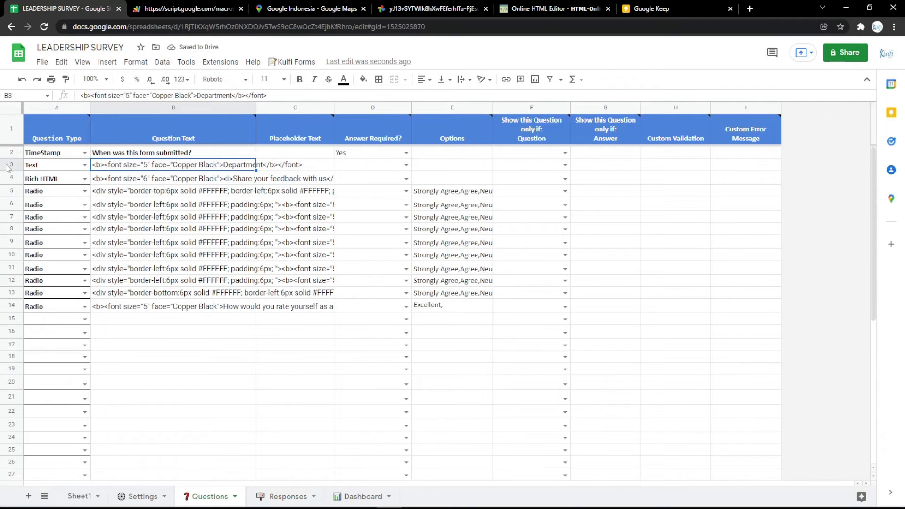
left_click(278, 496)
double_click(61, 120)
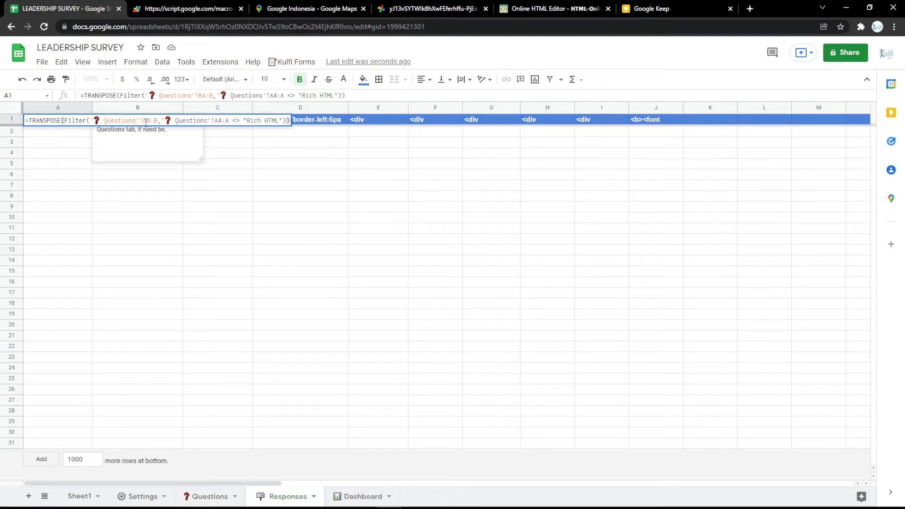
type("3")
left_click_drag(222, 120, 218, 120)
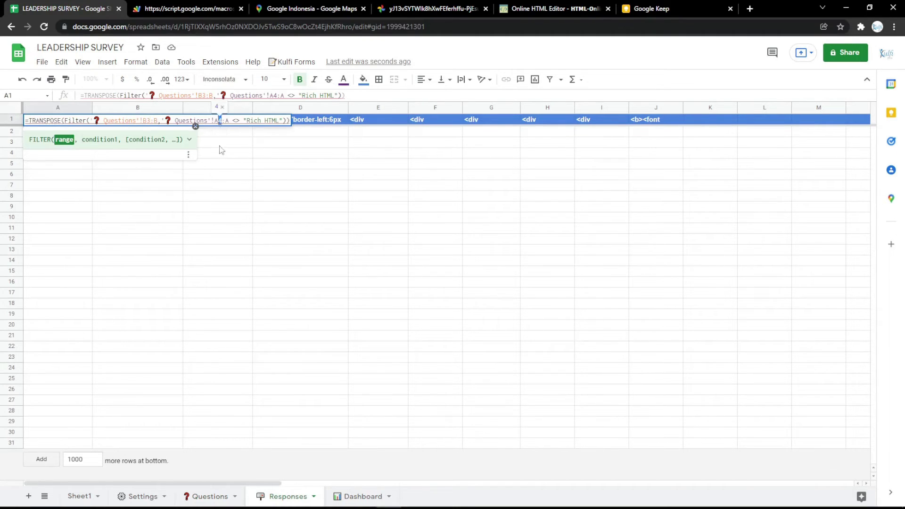
left_click(221, 150)
Reload the web form, enter Office as the Department, answer the rating questions, submit, and check the entry on the Responses sheet.
left_click(195, 7)
key("F5")
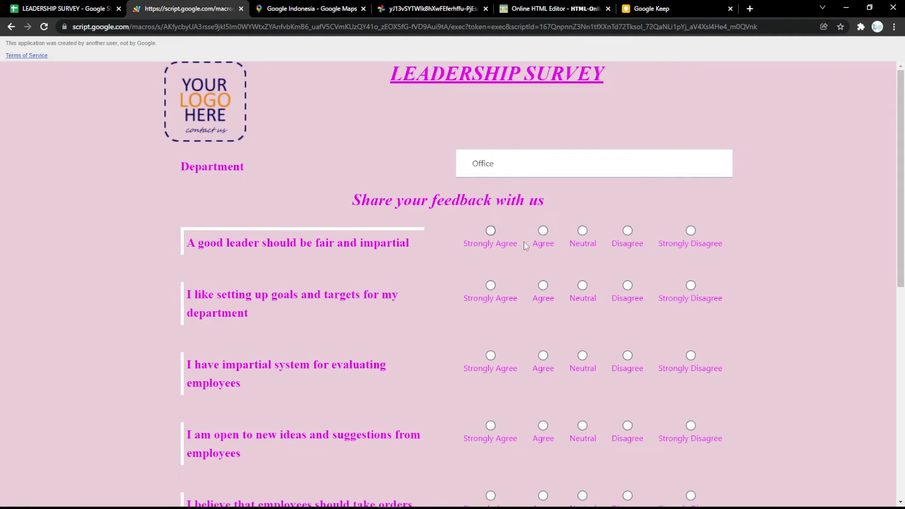
left_click(543, 285)
scroll(509, 359, "down", 9)
left_click(543, 278)
left_click(543, 348)
left_click(480, 421)
scroll(482, 422, "down", 1)
left_click(485, 444)
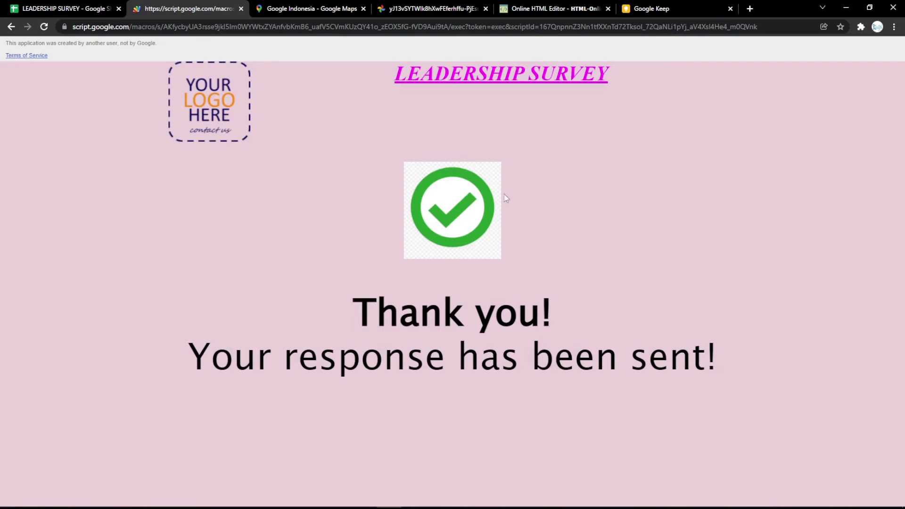
left_click(61, 8)
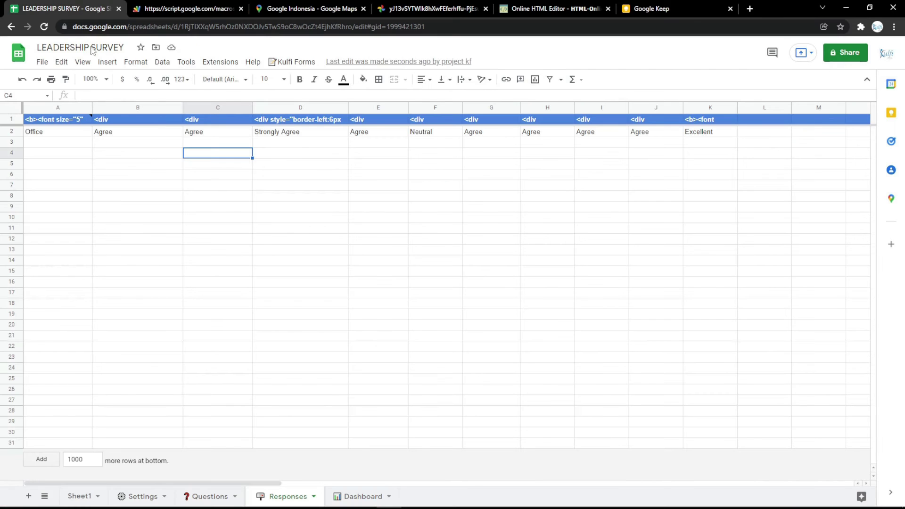
left_click(185, 8)
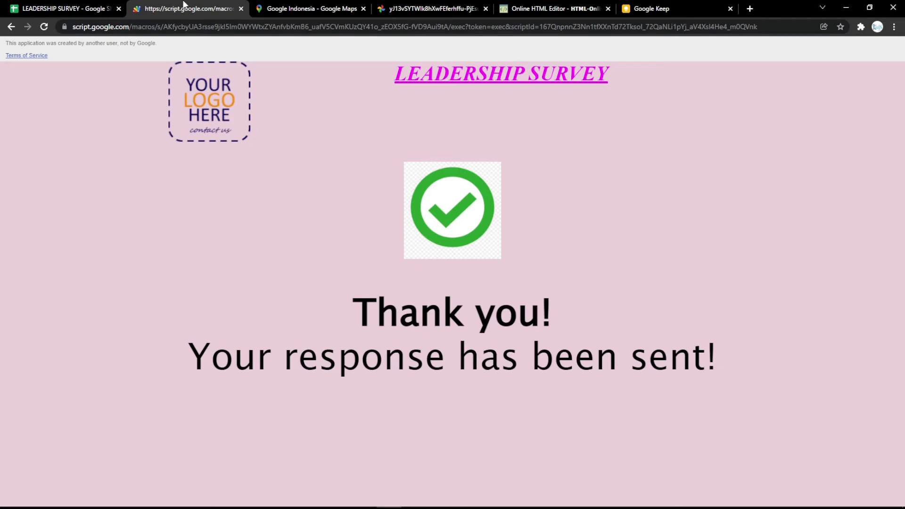
Check the Success screen Text on the Settings sheet, then open the thank_you_PNG66.png image from pngimg.com and copy its address.
left_click(61, 8)
left_click(142, 496)
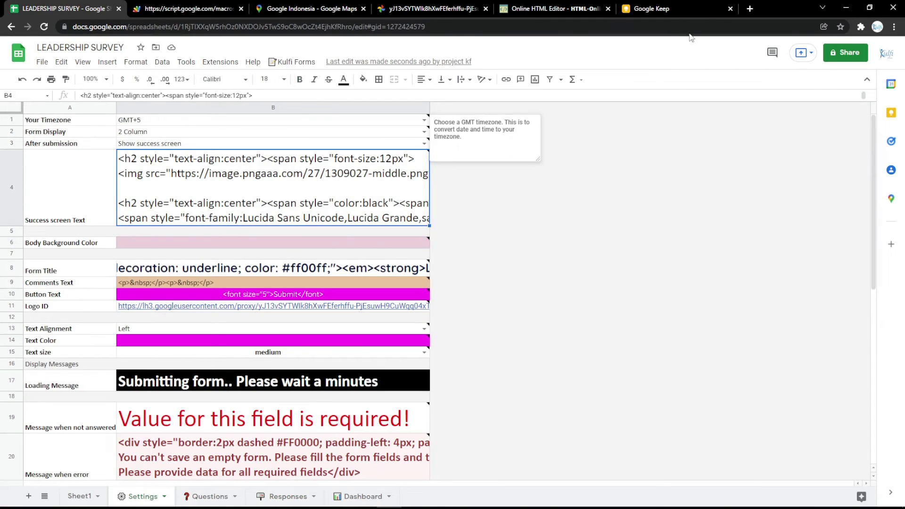
left_click(750, 8)
left_click(144, 44)
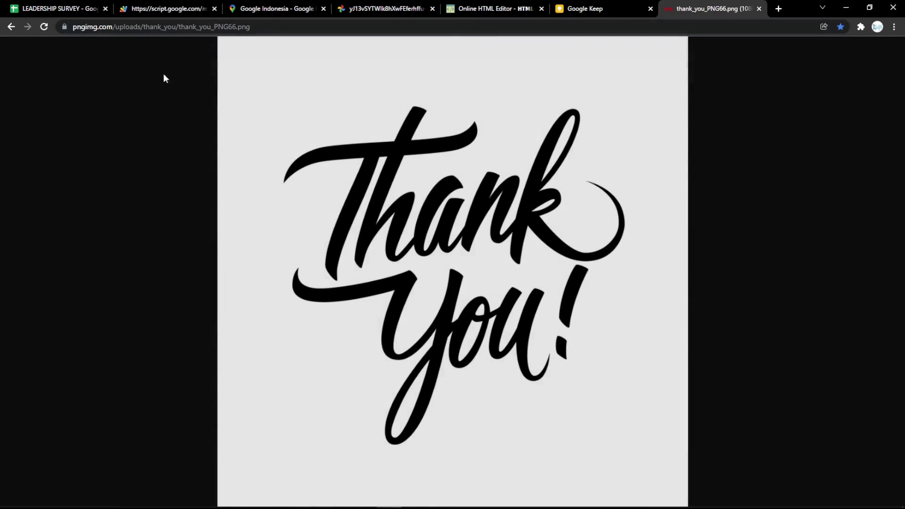
left_click(292, 39)
left_click(288, 27)
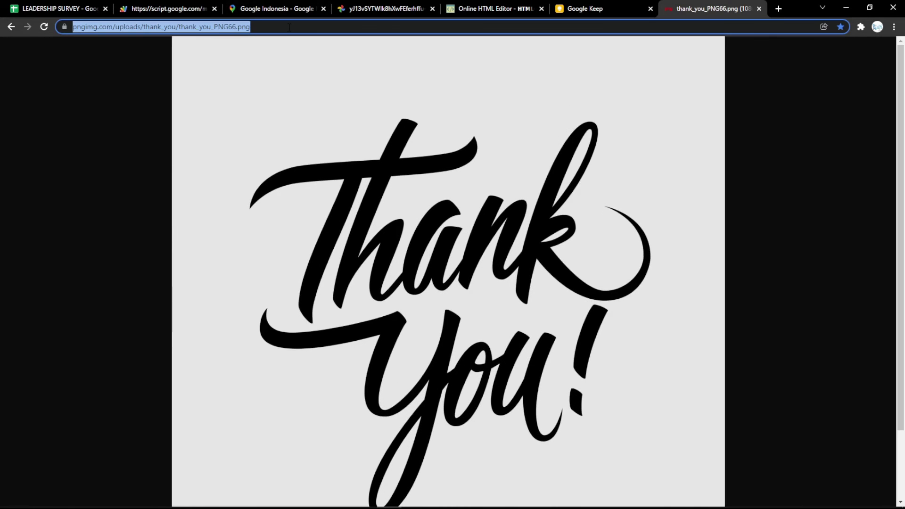
left_click(357, 128)
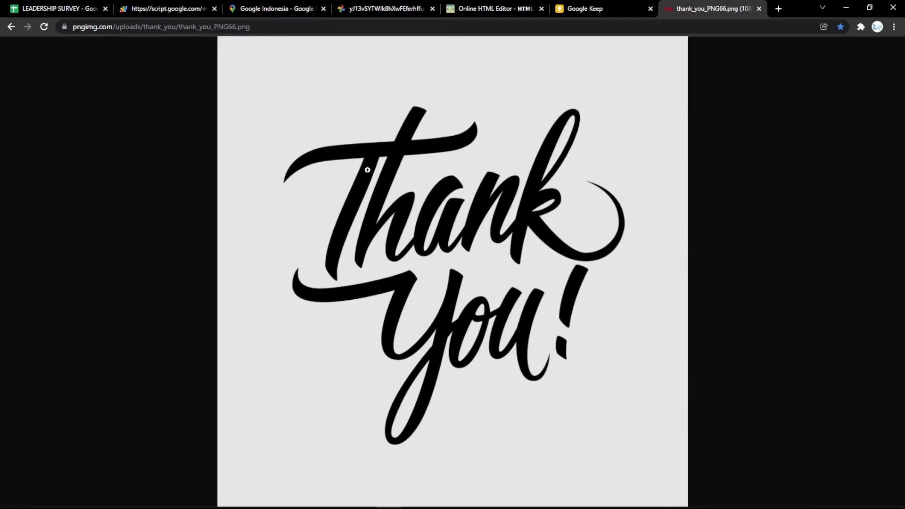
left_click(325, 27)
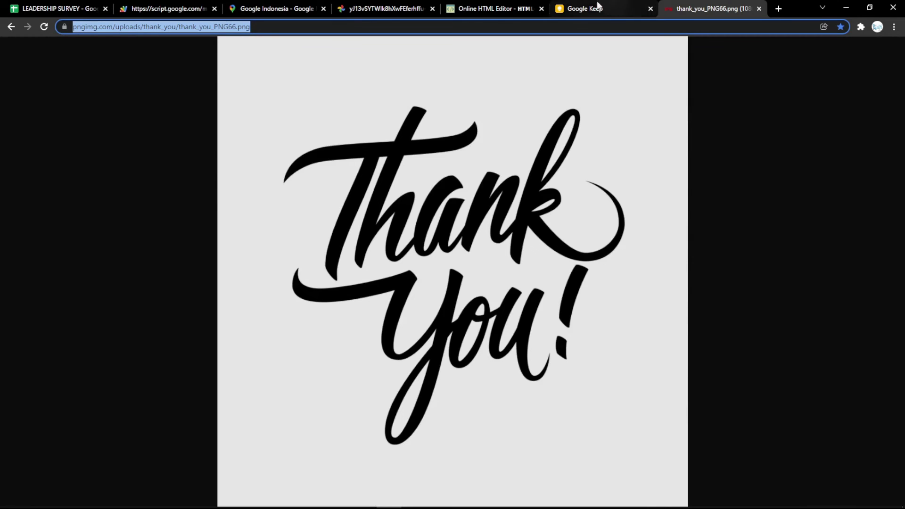
In the Online HTML Editor, replace the LEADERSHIP SURVEY heading with the image from the copied address.
left_click(519, 7)
left_click_drag(292, 208, 47, 222)
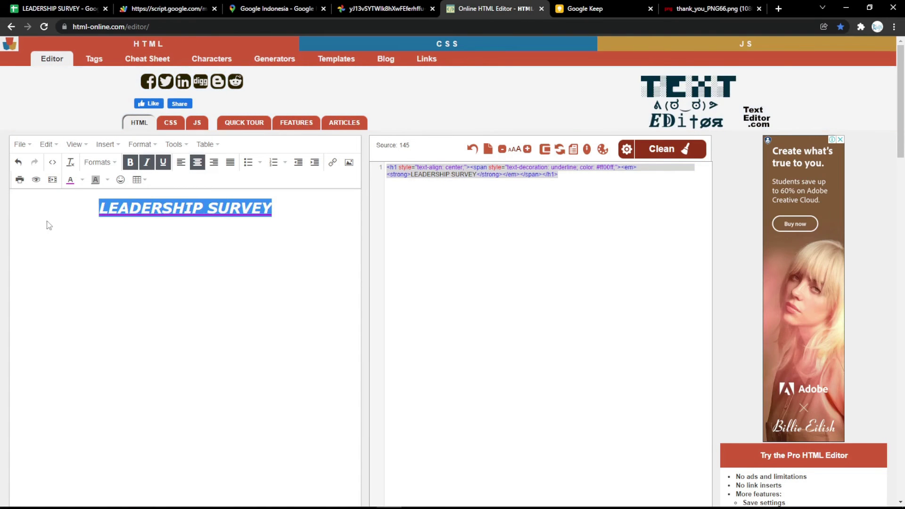
key("BackSpace")
key("ctrl+v")
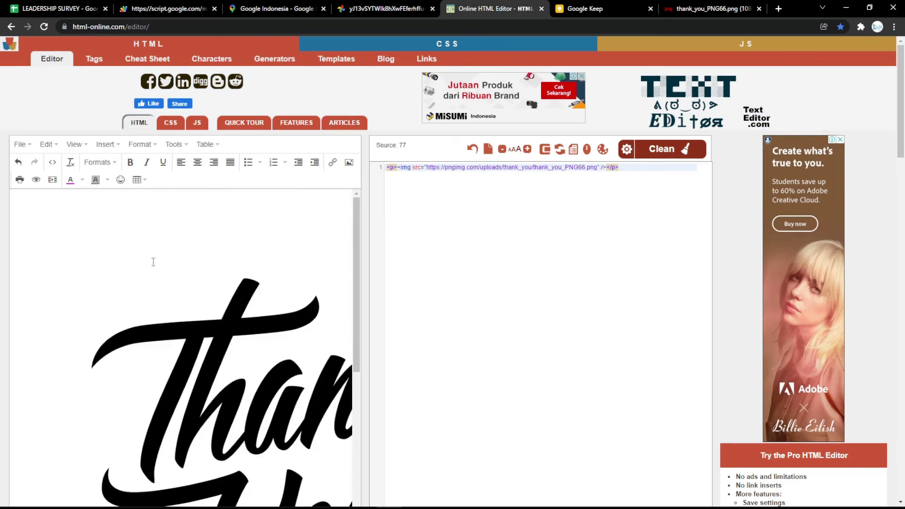
Shrink the Thank You image, set its width and height to 500 in the HTML source, and copy the code.
left_click(153, 262)
left_click_drag(269, 419, 259, 410)
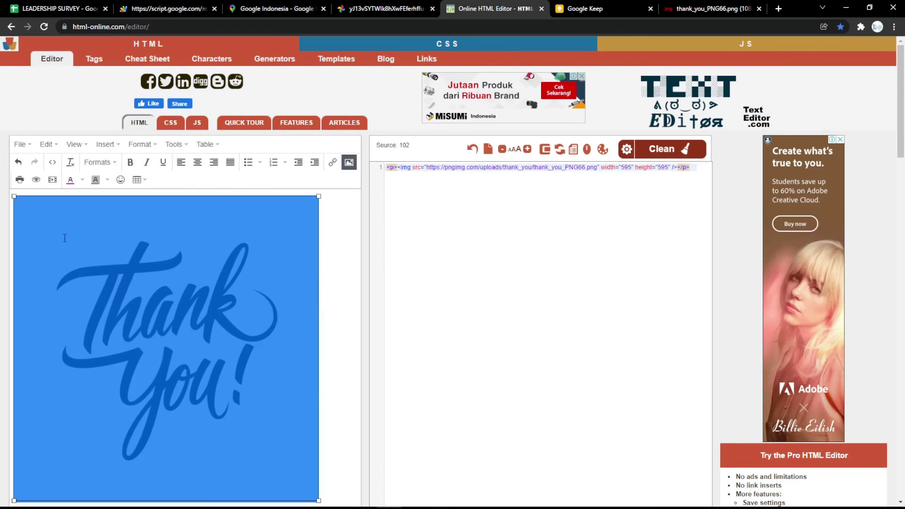
left_click_drag(14, 196, 85, 261)
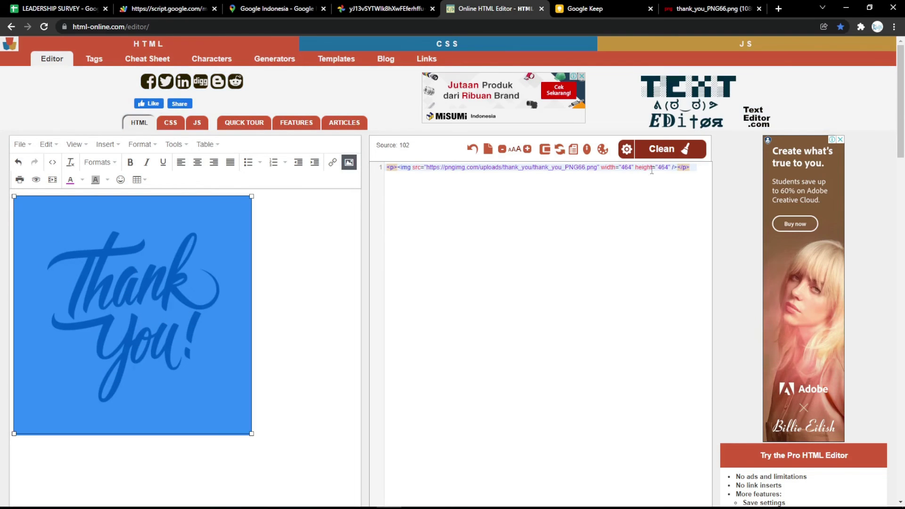
double_click(629, 168)
type("500")
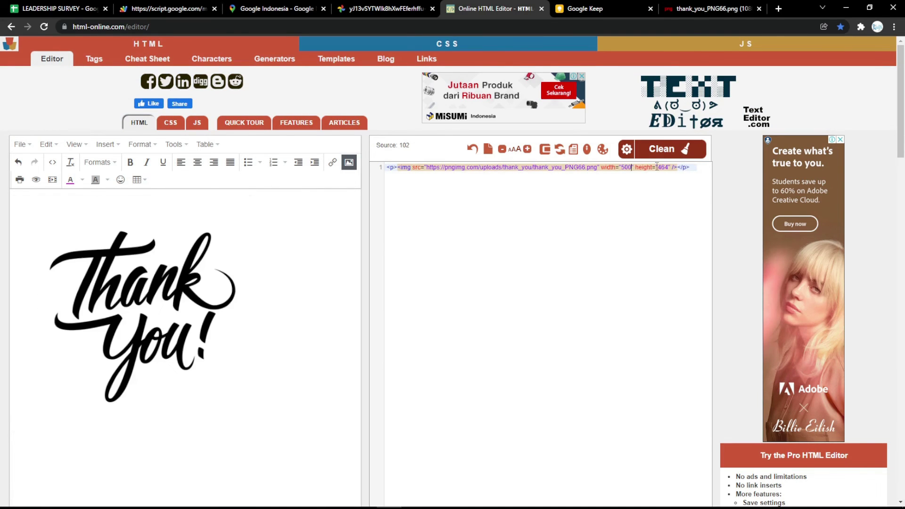
double_click(665, 168)
type("500")
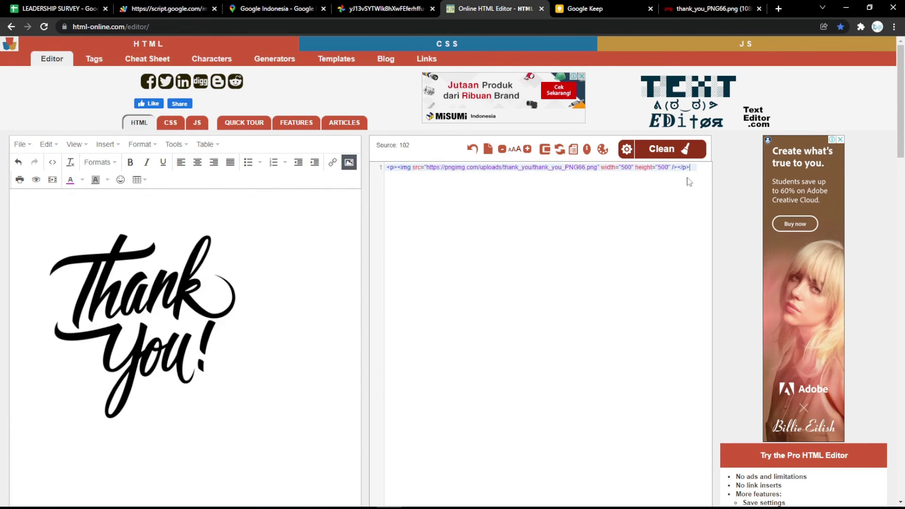
key("ctrl+a")
key("ctrl+c")
Replace the image line in the Success screen Text on the Settings sheet with the copied Thank You image code.
left_click(96, 6)
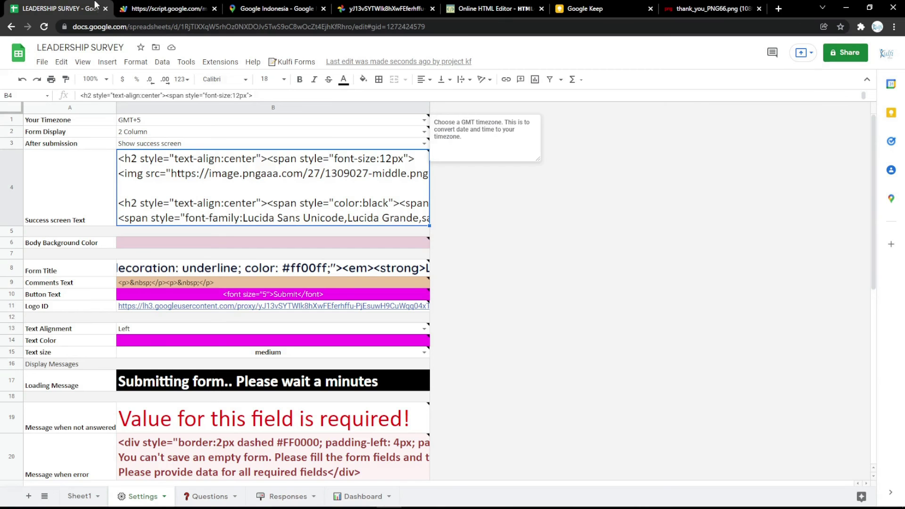
double_click(141, 187)
left_click_drag(506, 155, 623, 174)
key("ctrl+v")
left_click(611, 287)
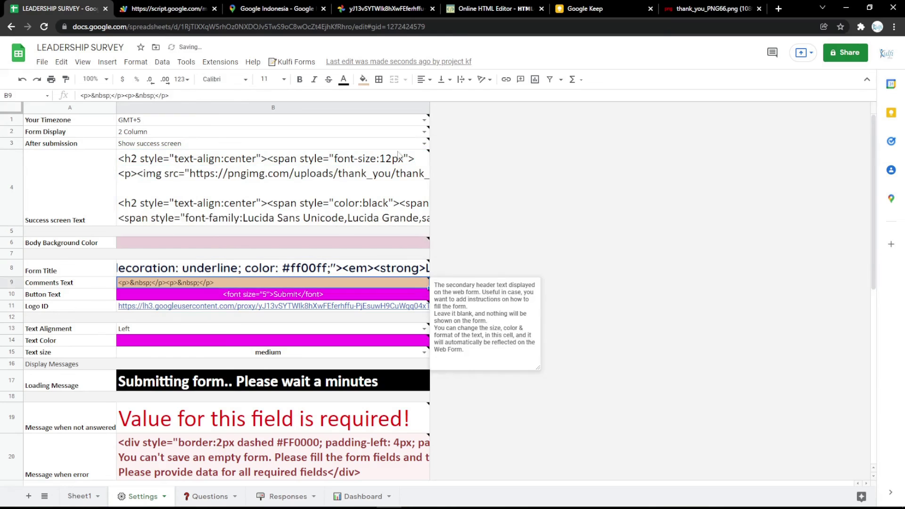
Reload the web form and check its success screen after submission.
left_click(199, 4)
key("F5")
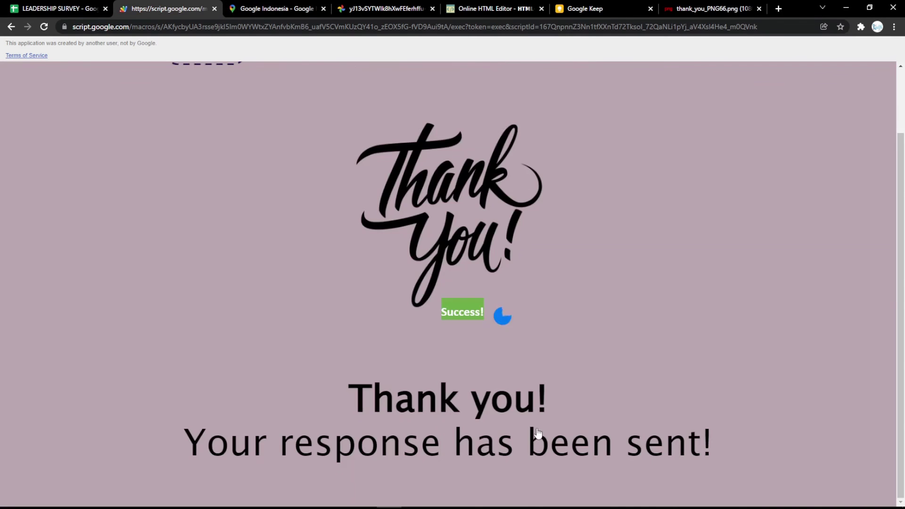